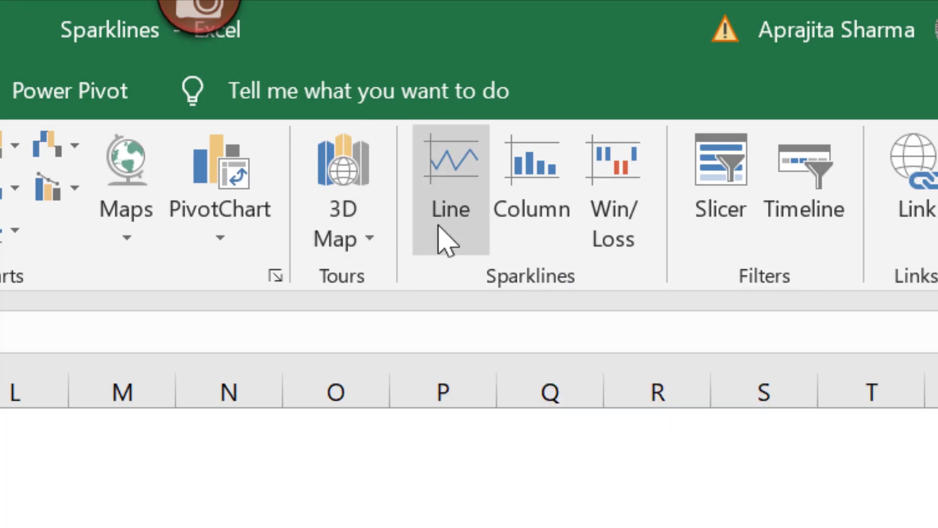
Start creating line sparklines using the quarterly product figures in C3:F7 as the data range
{"action": "left_click", "coordinate": [440, 229]}
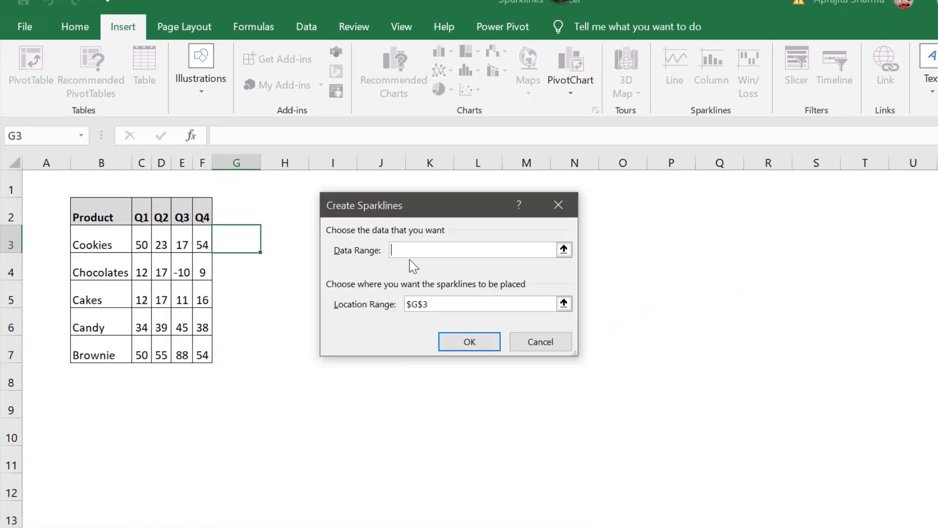
{"action": "left_click_drag", "start_coordinate": [429, 211], "coordinate": [448, 189]}
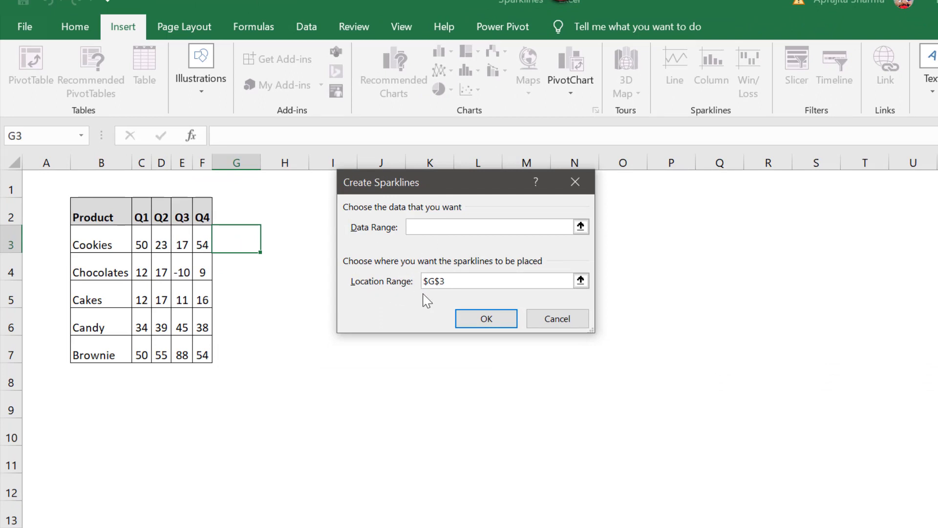
{"action": "left_click", "coordinate": [426, 226]}
{"action": "left_click", "coordinate": [581, 226]}
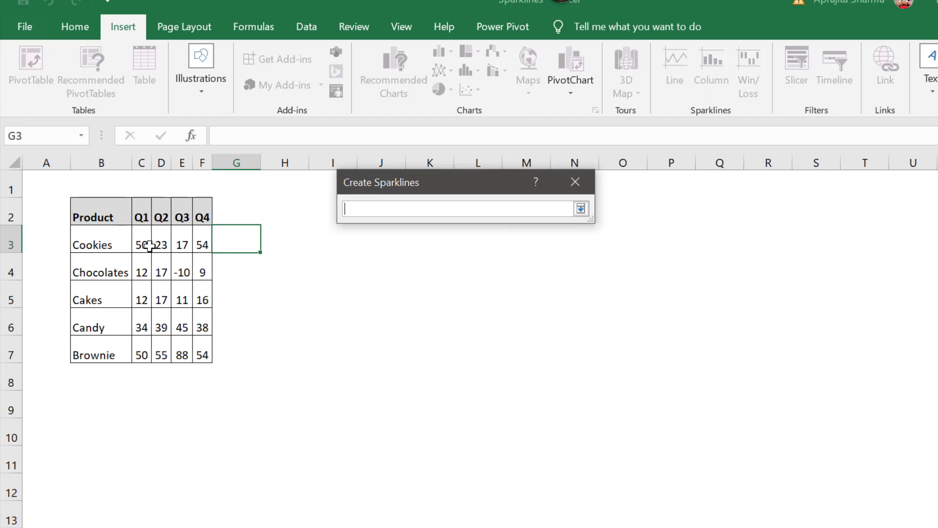
{"action": "left_click_drag", "start_coordinate": [142, 245], "coordinate": [201, 350]}
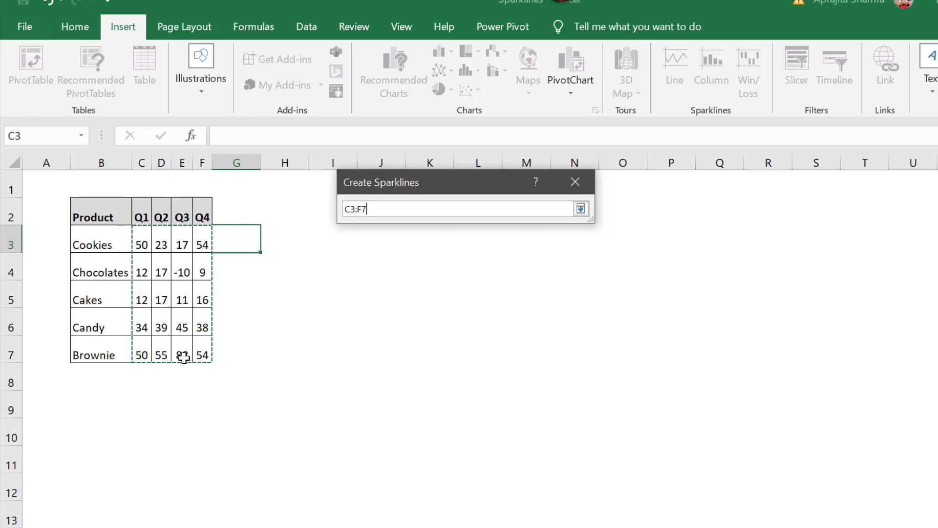
{"action": "left_click", "coordinate": [581, 208]}
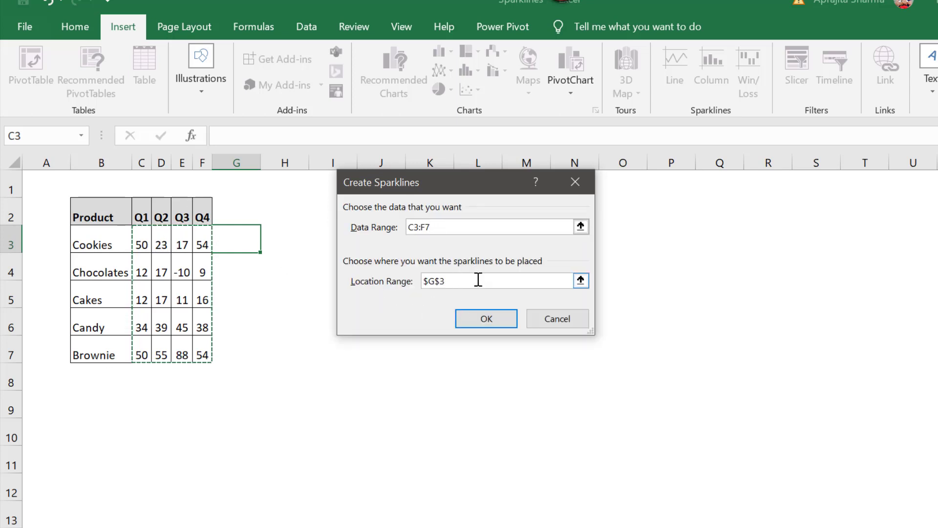
Set the sparkline location range to $G$3:$G$7 and create the line sparklines
{"action": "left_click", "coordinate": [478, 280]}
{"action": "left_click_drag", "start_coordinate": [478, 280], "coordinate": [390, 286]}
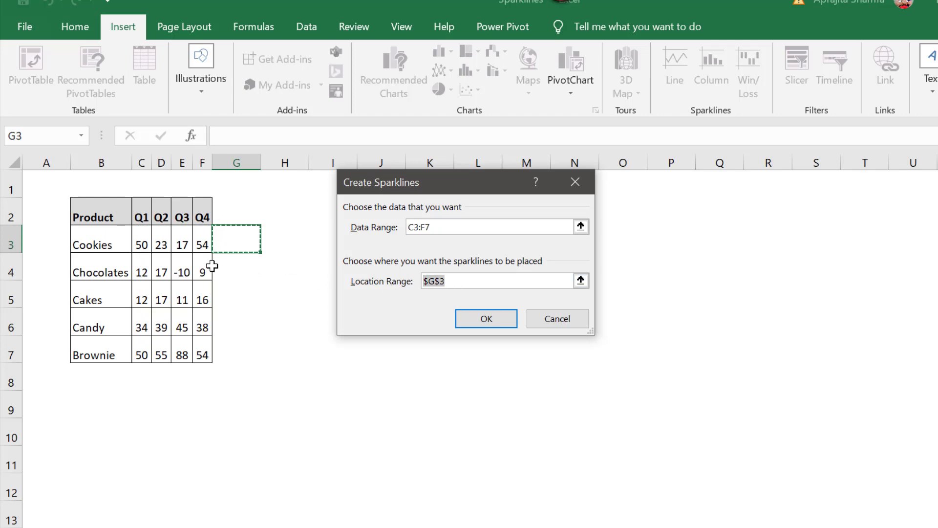
{"action": "left_click_drag", "start_coordinate": [241, 239], "coordinate": [247, 354]}
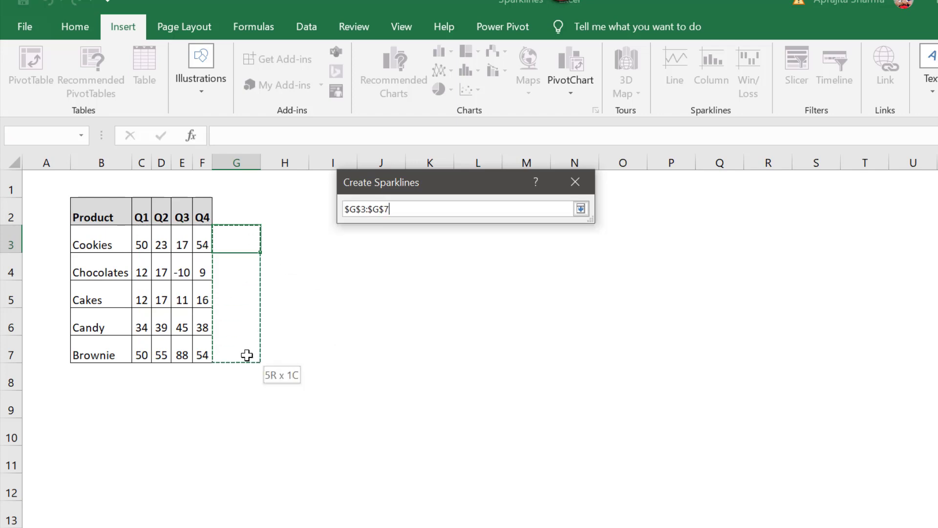
{"action": "left_click", "coordinate": [470, 321]}
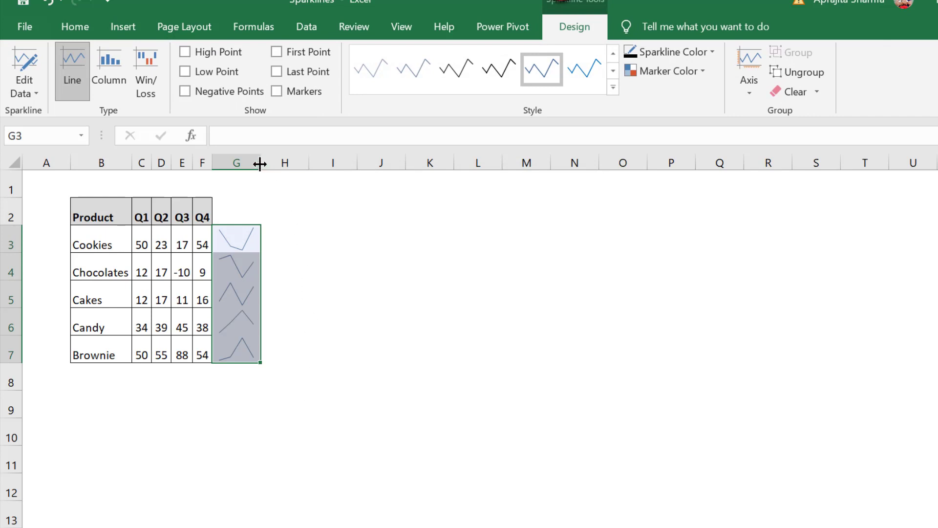
Widen column G and apply the Dark Gray, Sparkline Style Dark #3 style to the sparkline group
{"action": "left_click_drag", "start_coordinate": [260, 161], "coordinate": [313, 165]}
{"action": "left_click", "coordinate": [270, 240]}
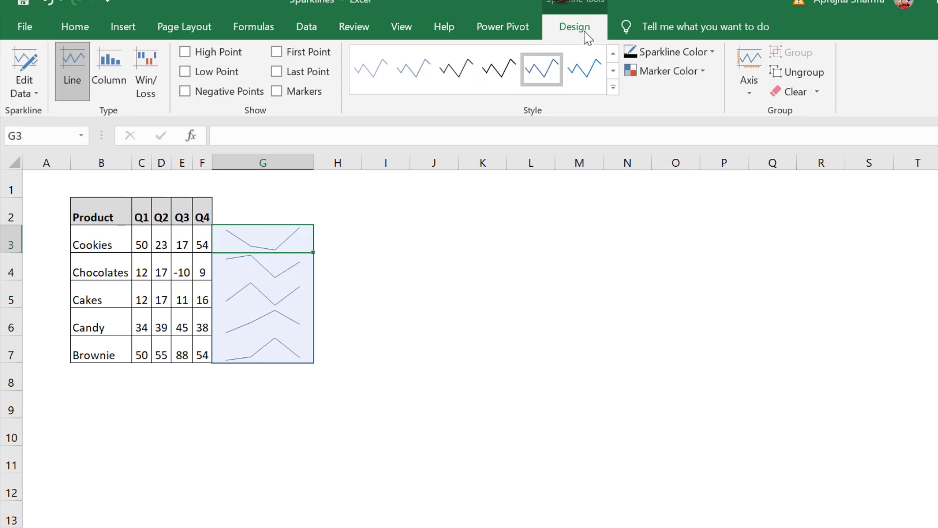
{"action": "left_click", "coordinate": [613, 87]}
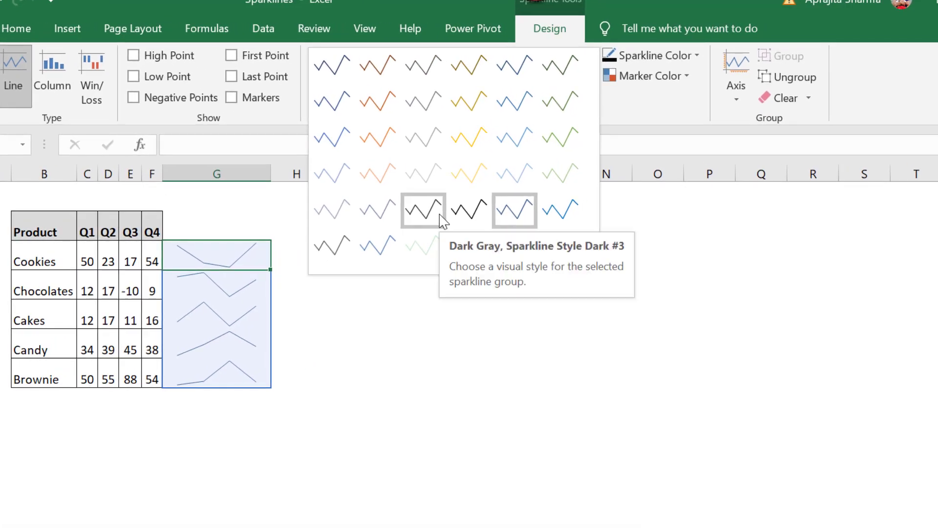
{"action": "left_click", "coordinate": [441, 216]}
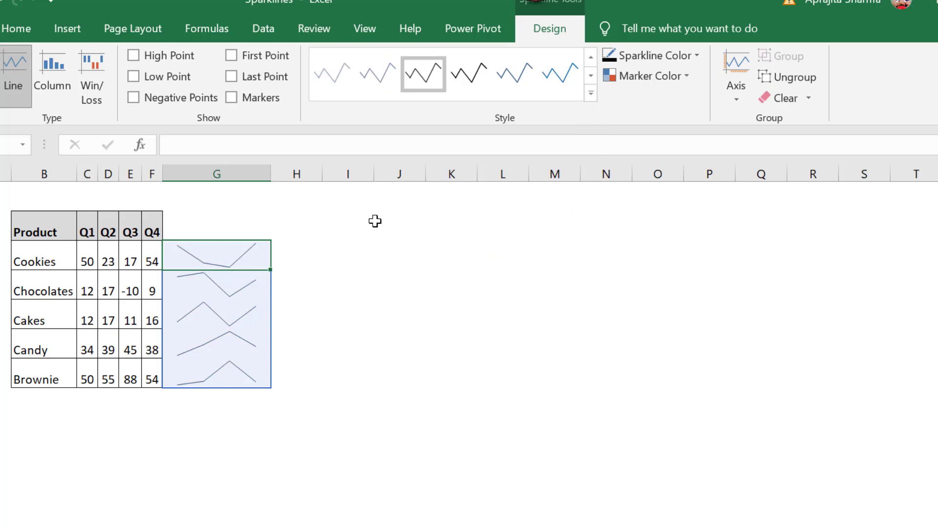
Set the sparkline line weight to 1½ pt and widen column G slightly more
{"action": "left_click", "coordinate": [648, 55]}
{"action": "mouse_move", "coordinate": [662, 245]}
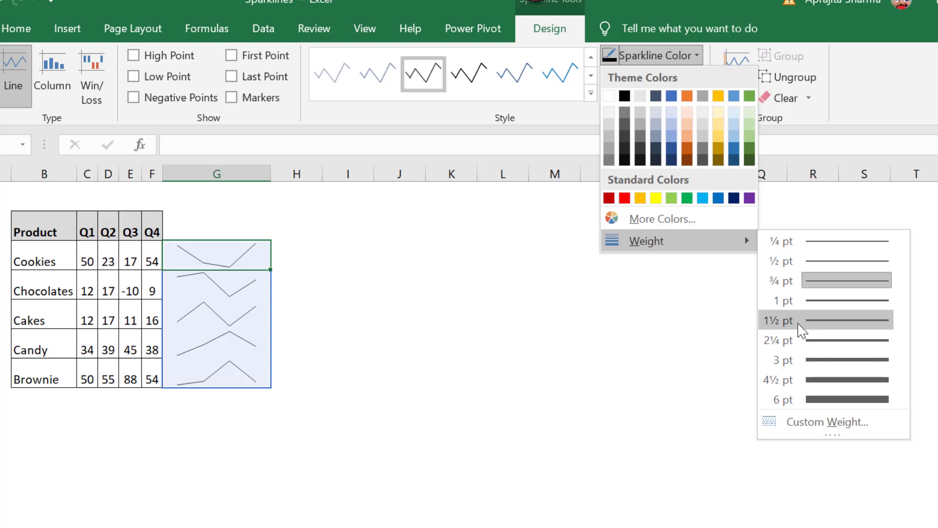
{"action": "left_click", "coordinate": [801, 320]}
{"action": "left_click_drag", "start_coordinate": [274, 172], "coordinate": [295, 172]}
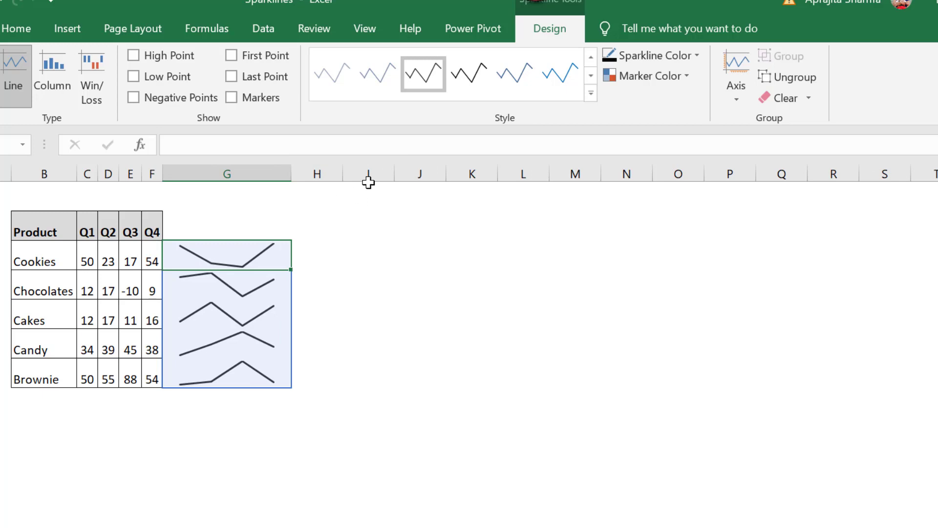
Try the standard orange color on the sparklines, and settle on a near-black theme shade
{"action": "left_click", "coordinate": [697, 56]}
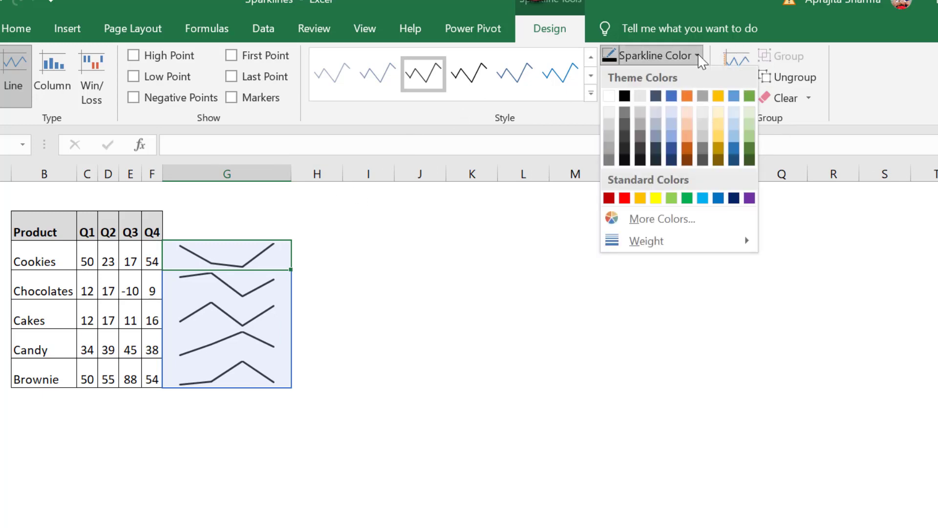
{"action": "left_click", "coordinate": [640, 198]}
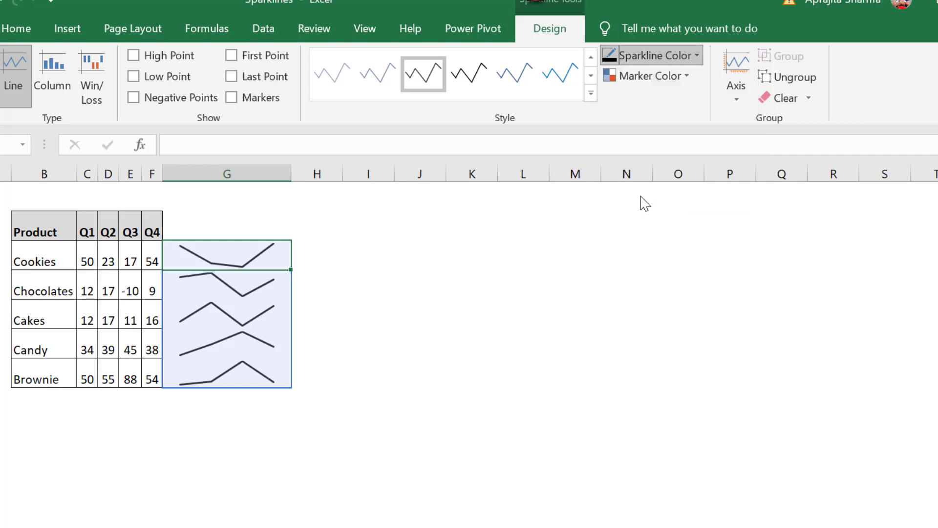
{"action": "left_click", "coordinate": [659, 55]}
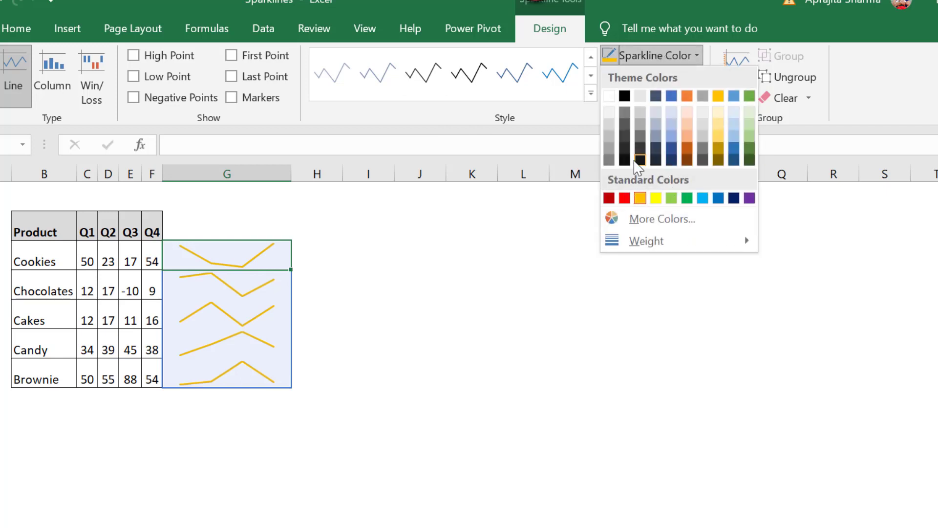
{"action": "left_click", "coordinate": [624, 161]}
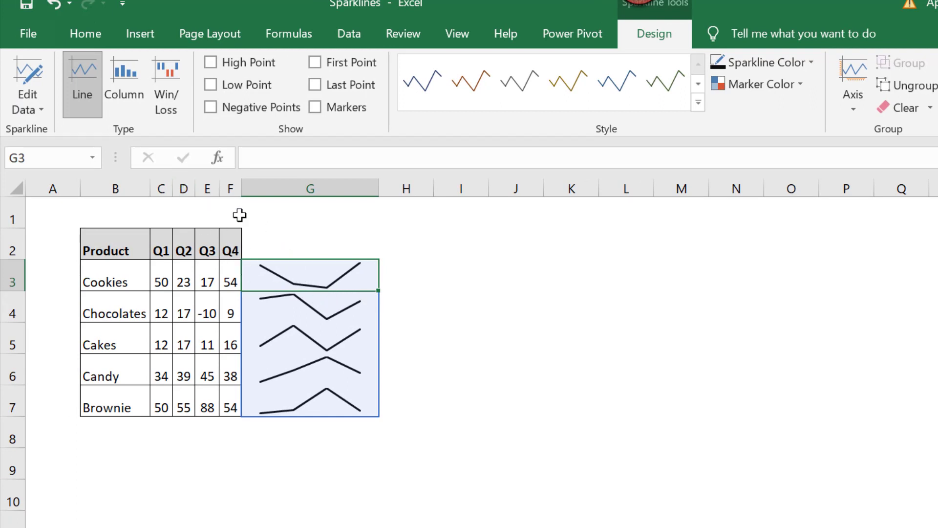
Convert the line sparklines to column sparklines, comparing both types, and widen column G for them
{"action": "left_click", "coordinate": [128, 92]}
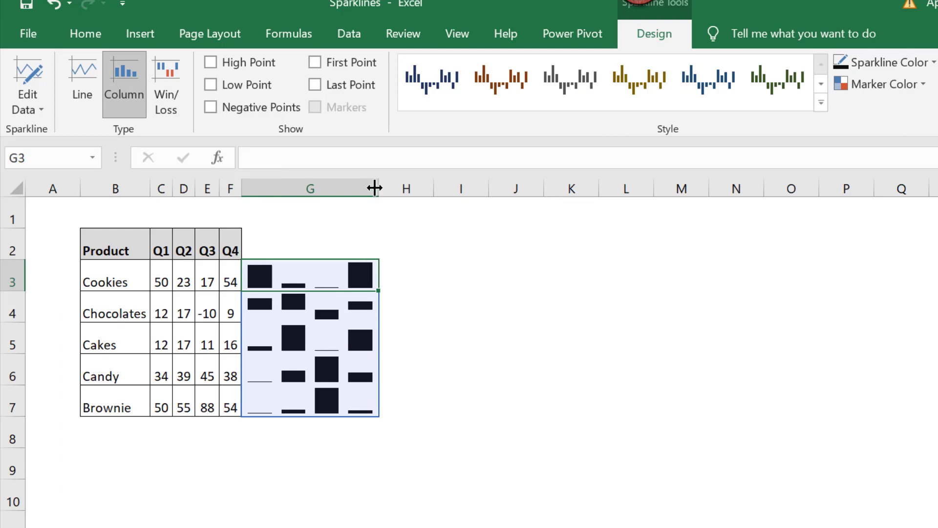
{"action": "left_click_drag", "start_coordinate": [374, 187], "coordinate": [402, 184]}
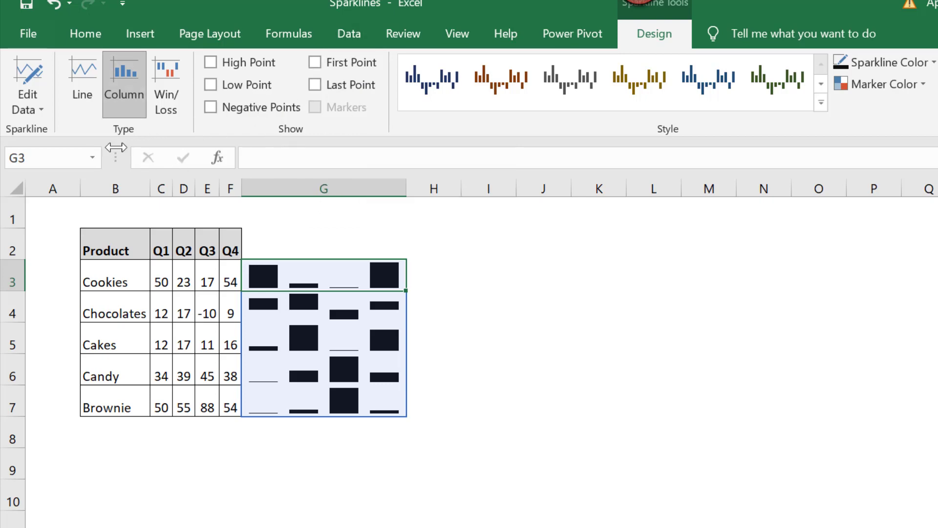
{"action": "left_click", "coordinate": [93, 92]}
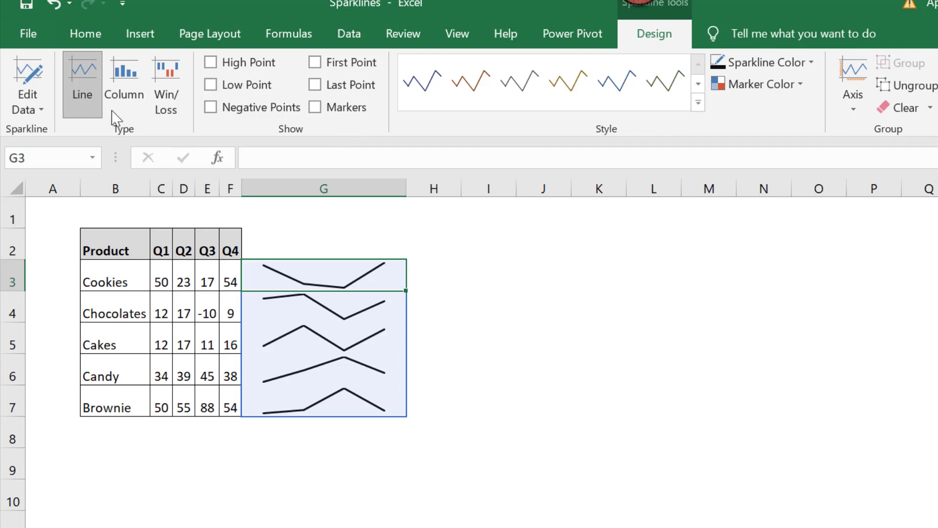
{"action": "left_click", "coordinate": [128, 97]}
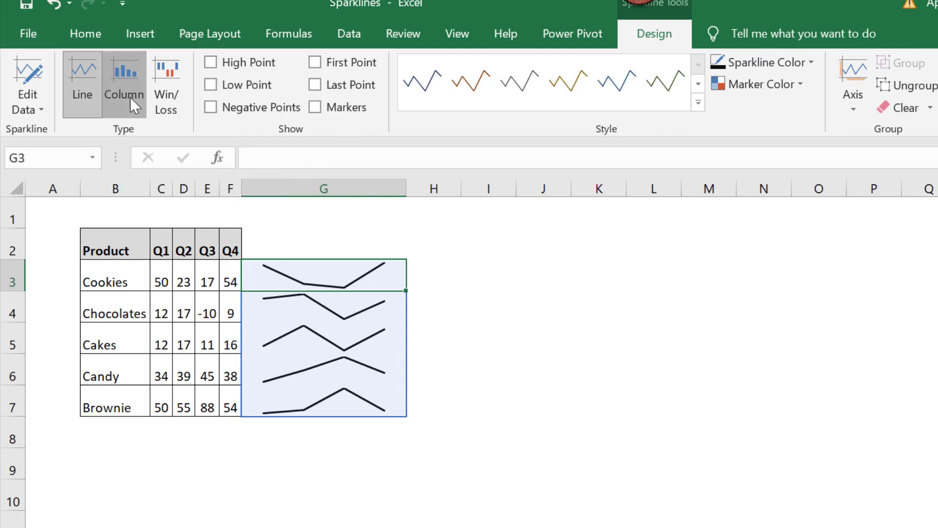
Highlight the high point in each column sparkline and set its marker color to Light Blue
{"action": "left_click", "coordinate": [263, 64]}
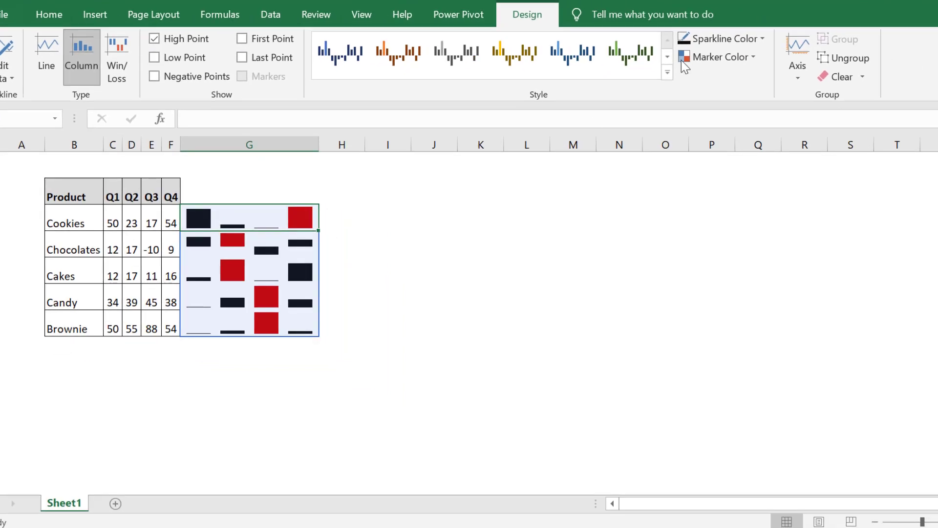
{"action": "left_click", "coordinate": [718, 57]}
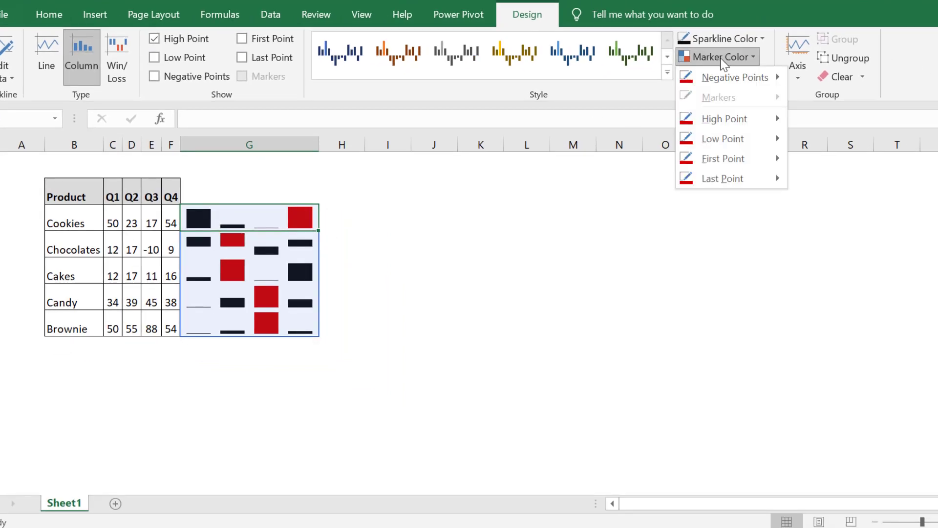
{"action": "mouse_move", "coordinate": [714, 119]}
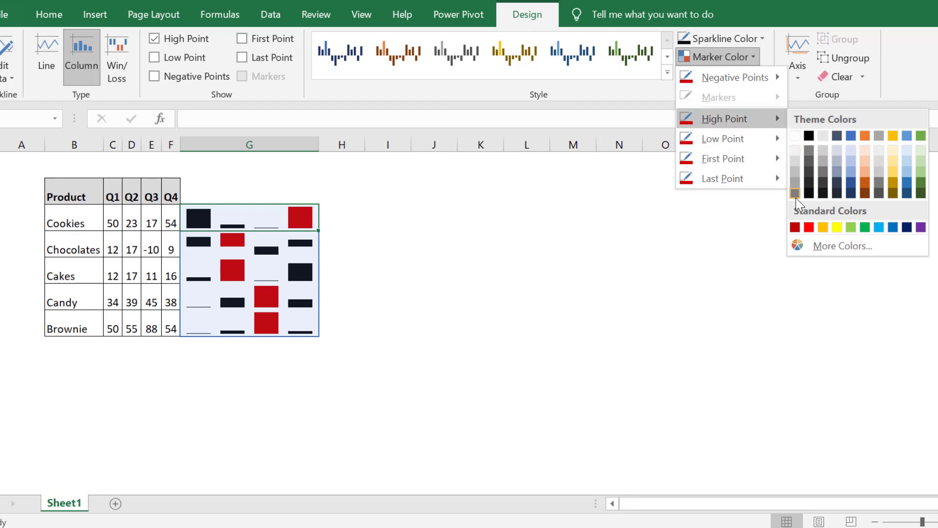
{"action": "right_click", "coordinate": [882, 229]}
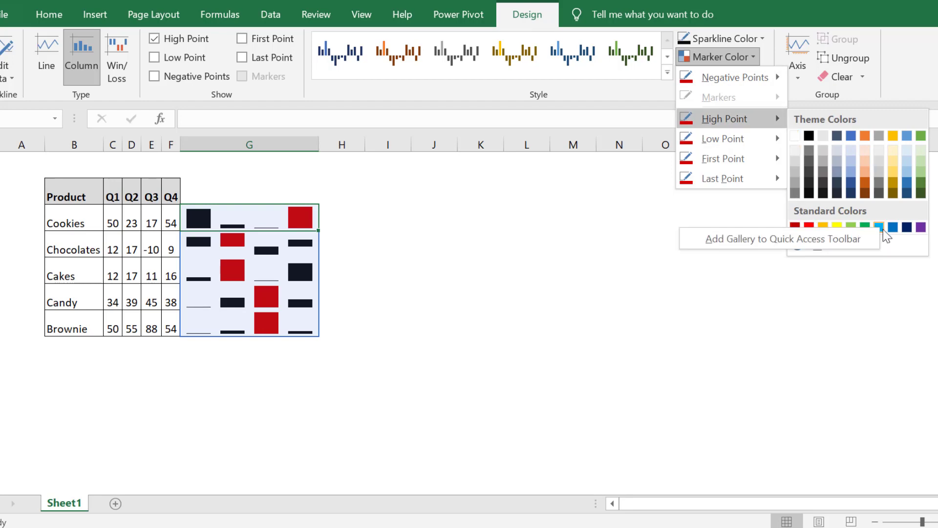
{"action": "key", "text": "Escape"}
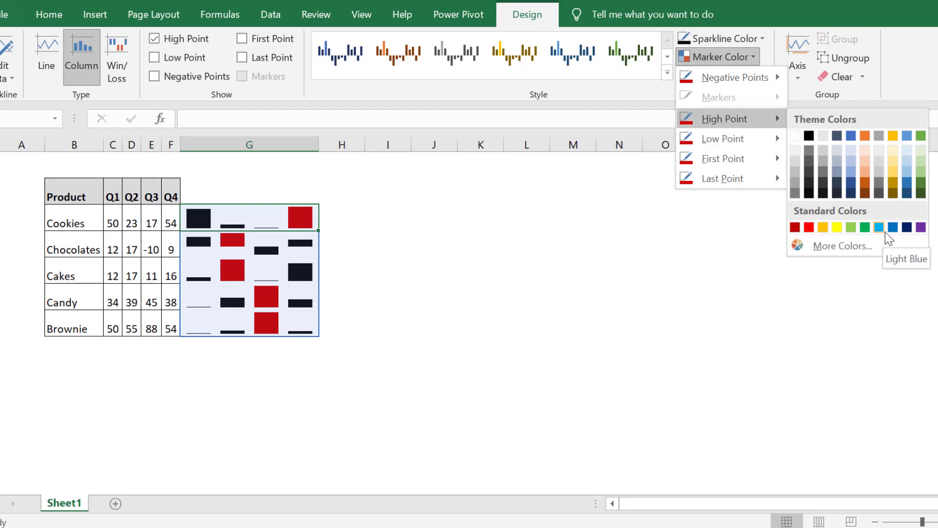
{"action": "left_click", "coordinate": [881, 229]}
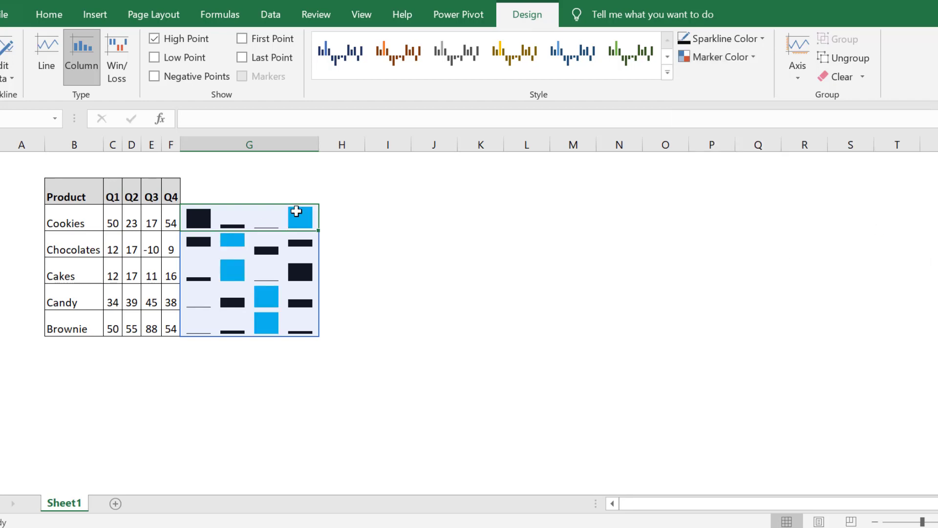
Replace the high point highlight with the low point and compare the Chocolates Q3 value with its sparkline
{"action": "left_click", "coordinate": [158, 43]}
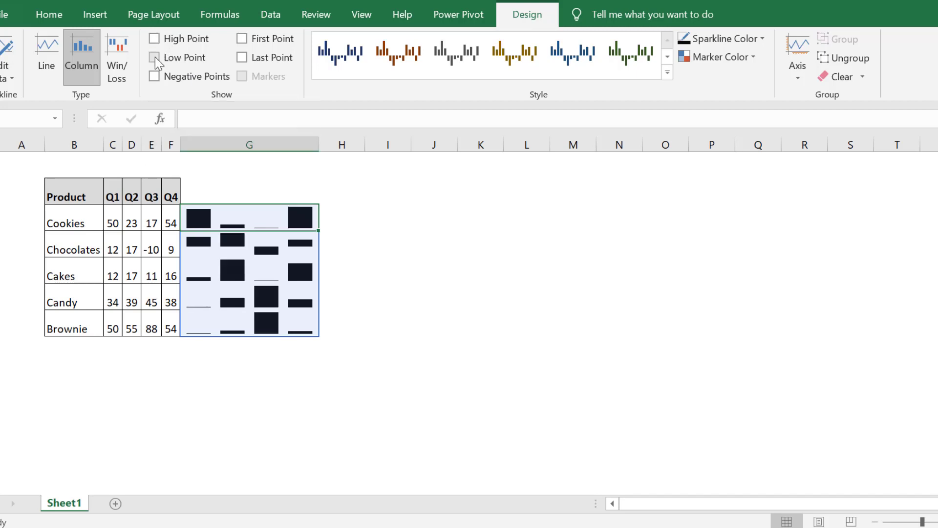
{"action": "left_click", "coordinate": [155, 58]}
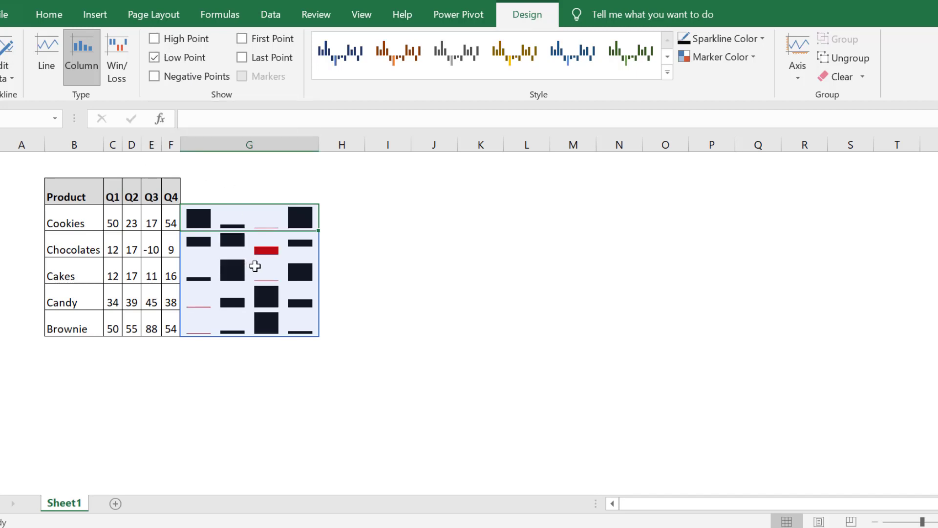
{"action": "left_click", "coordinate": [153, 245]}
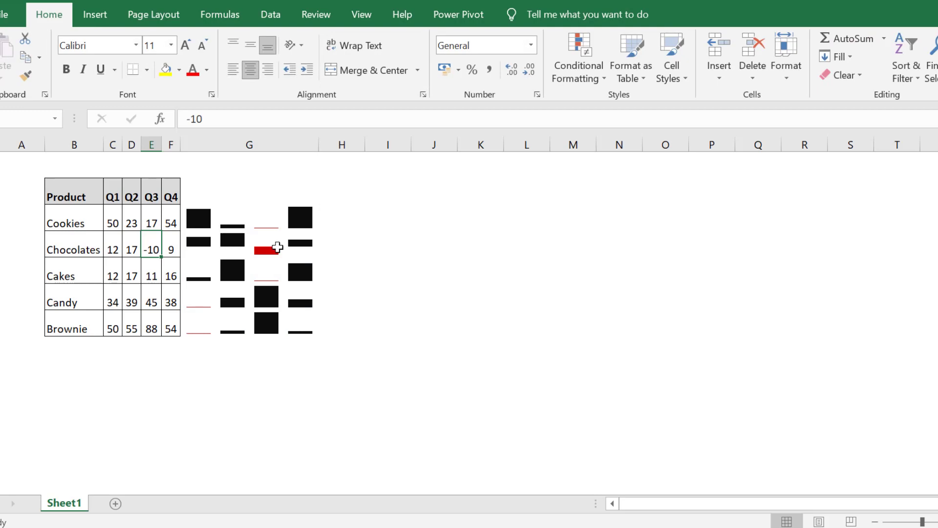
{"action": "left_click", "coordinate": [277, 247]}
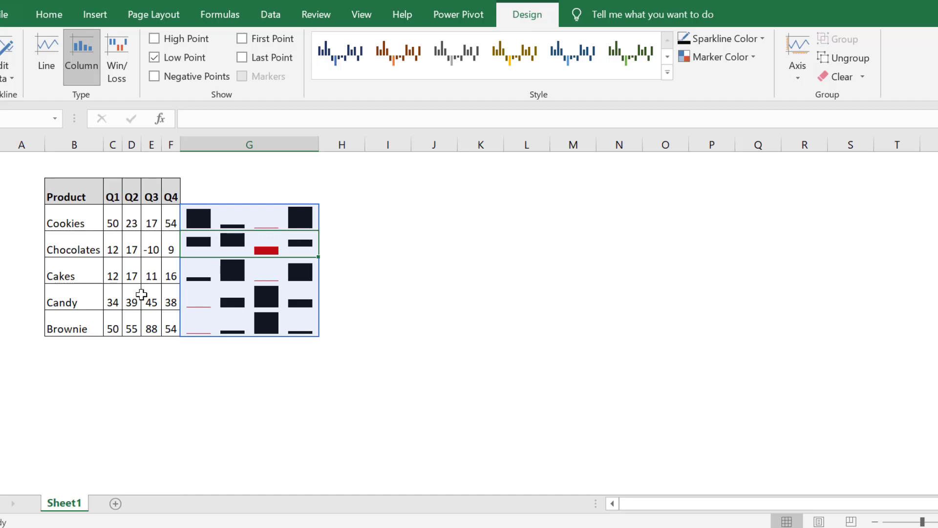
Highlight negative points instead of low points and set the negative point marker color to yellow
{"action": "left_click", "coordinate": [156, 57]}
{"action": "left_click", "coordinate": [154, 76]}
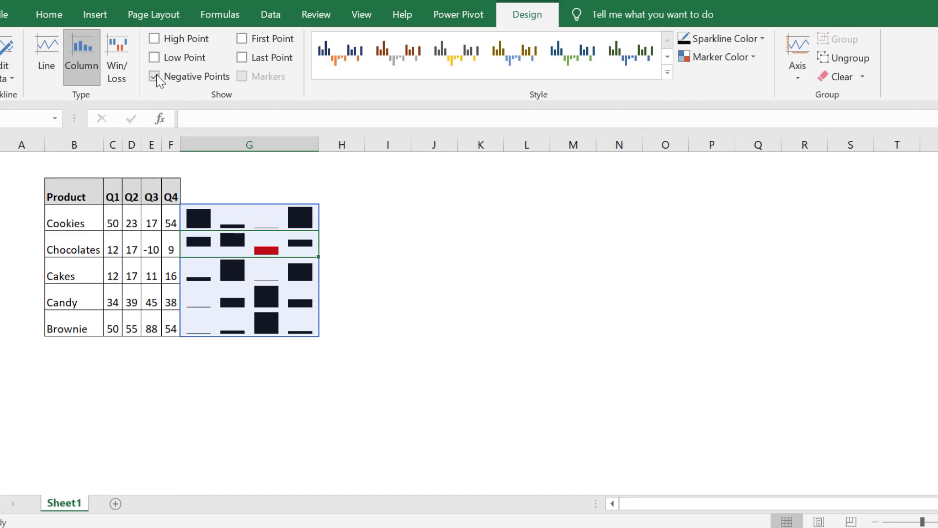
{"action": "left_click", "coordinate": [712, 59]}
{"action": "mouse_move", "coordinate": [712, 75]}
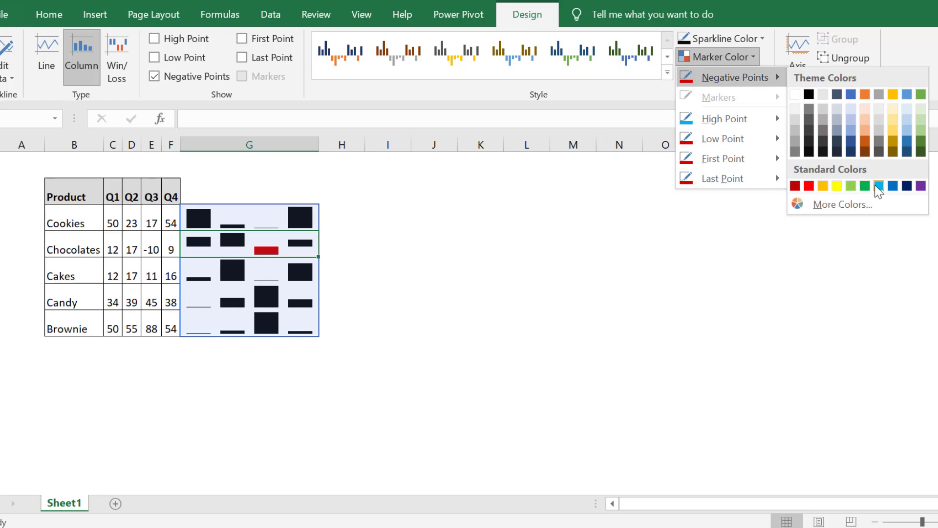
{"action": "left_click", "coordinate": [837, 186]}
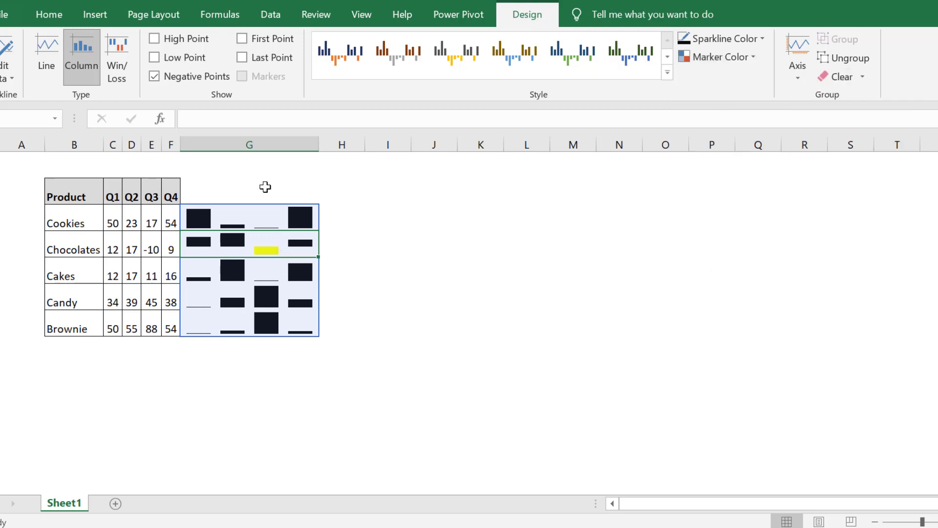
Turn off the negative point highlight and highlight the first point of each sparkline instead
{"action": "left_click", "coordinate": [211, 77]}
{"action": "left_click", "coordinate": [259, 39]}
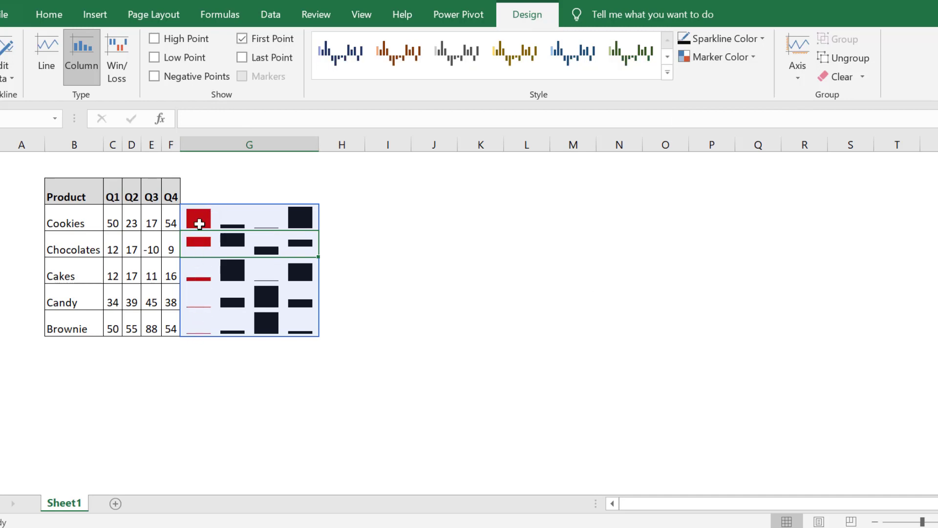
Turn off the first point highlight and change the sparklines to the Line type
{"action": "left_click", "coordinate": [243, 39]}
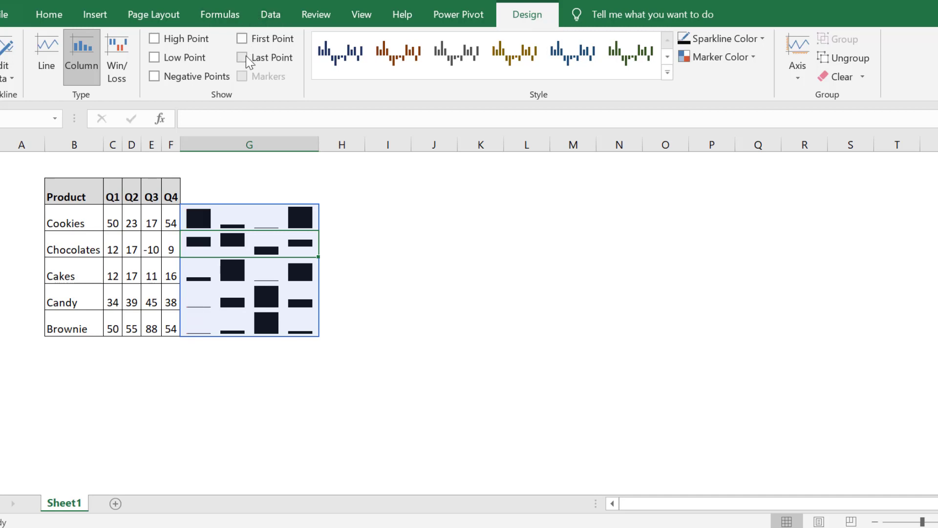
{"action": "left_click", "coordinate": [243, 57]}
{"action": "left_click", "coordinate": [55, 59]}
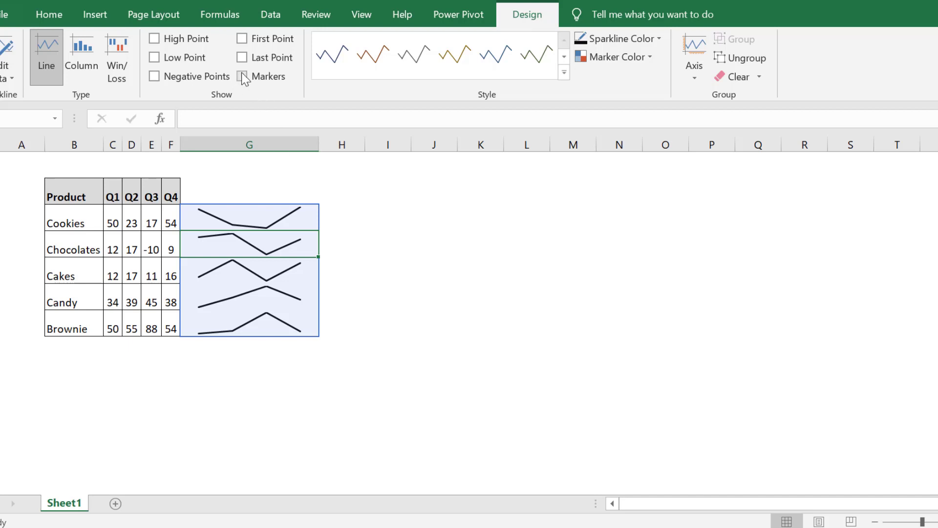
Show markers on the line sparklines and open the marker color options
{"action": "left_click", "coordinate": [242, 77]}
{"action": "left_click", "coordinate": [615, 57]}
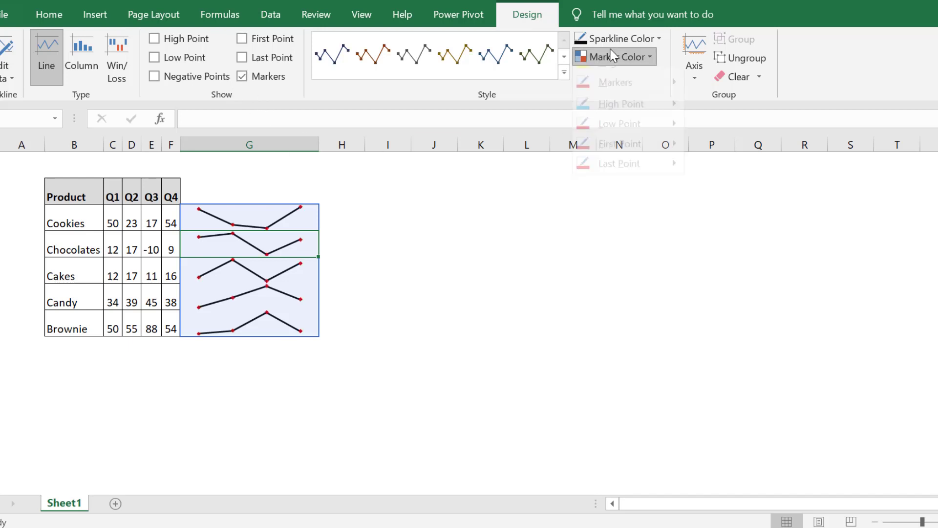
{"action": "left_click", "coordinate": [500, 72]}
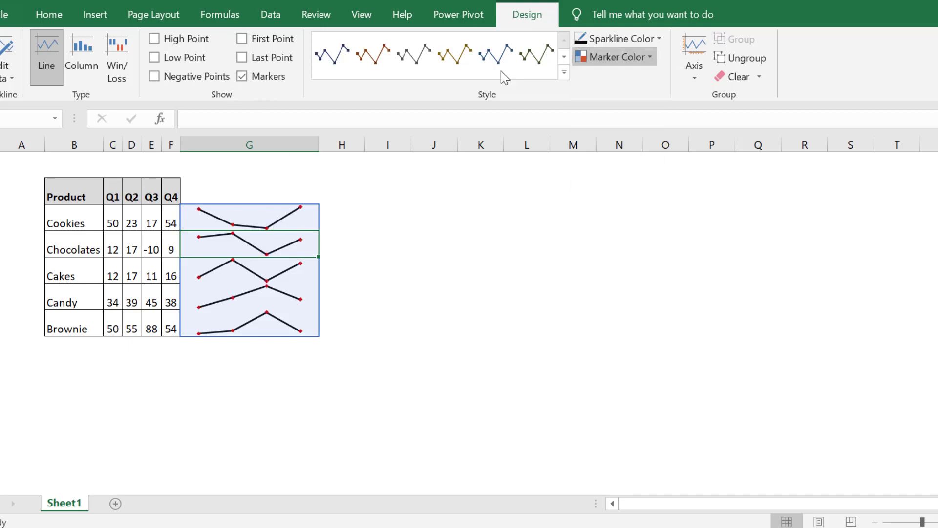
Apply the dark blue style to the line sparklines and turn off their markers
{"action": "left_click", "coordinate": [564, 73]}
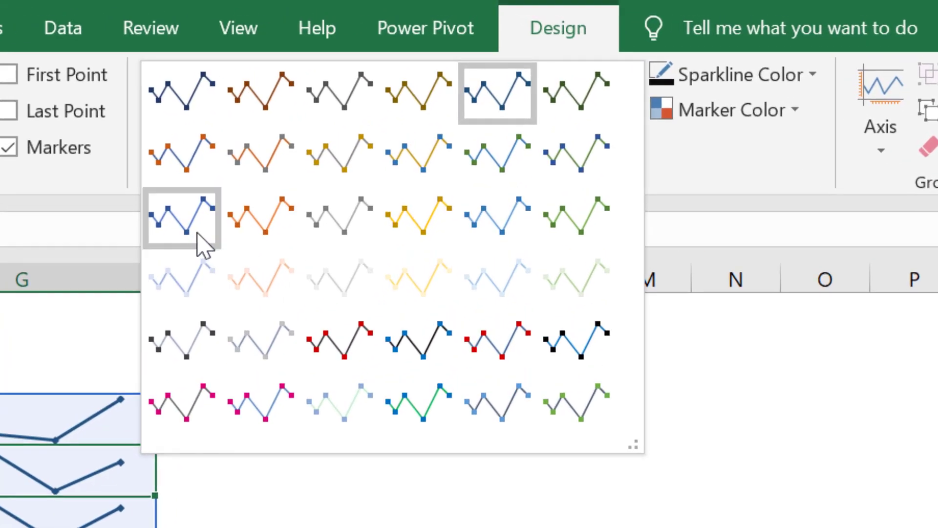
{"action": "left_click", "coordinate": [74, 422]}
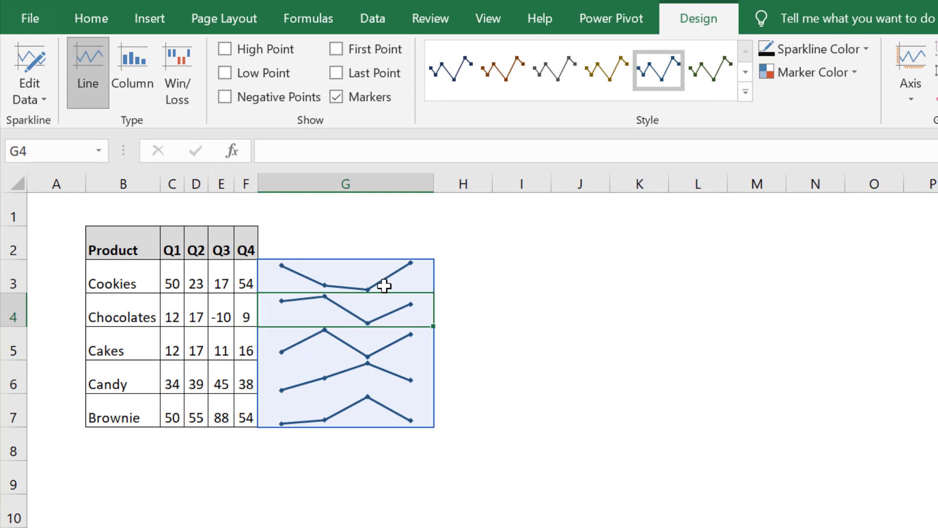
{"action": "left_click", "coordinate": [366, 101]}
Insert a new column G between the Q4 column and the sparklines
{"action": "left_click", "coordinate": [346, 184]}
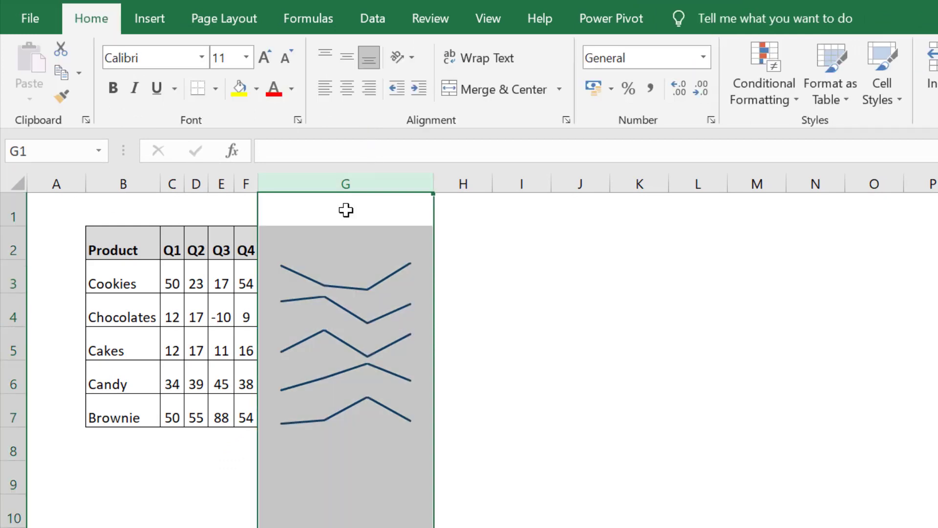
{"action": "left_click", "coordinate": [350, 254]}
{"action": "left_click", "coordinate": [350, 255]}
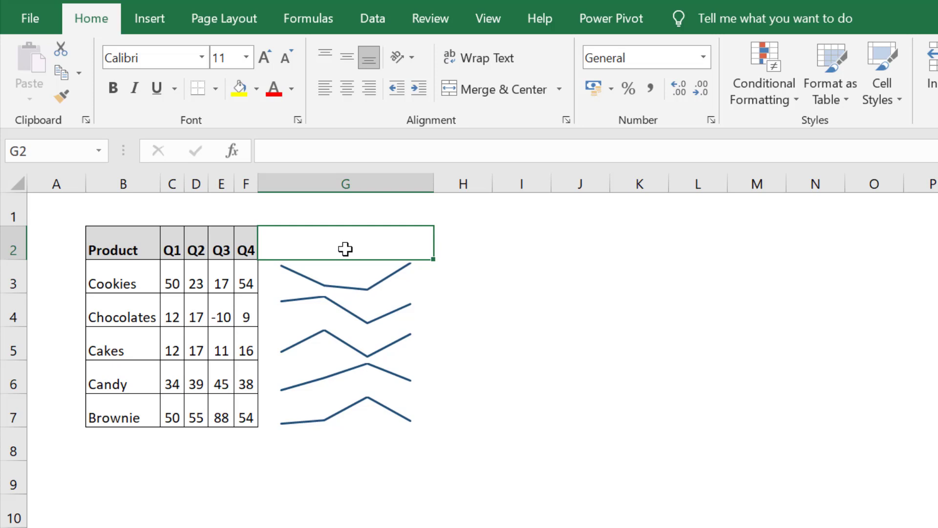
{"action": "left_click", "coordinate": [341, 184]}
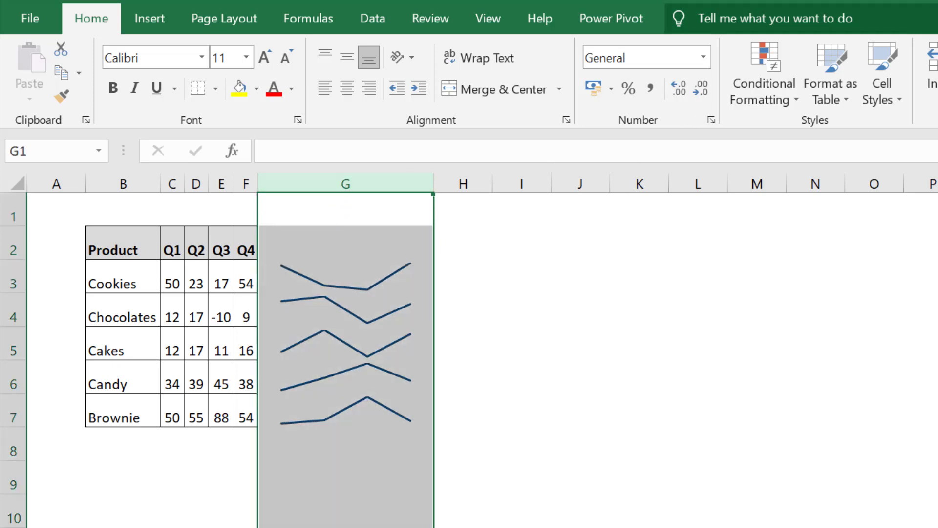
{"action": "left_click", "coordinate": [930, 57]}
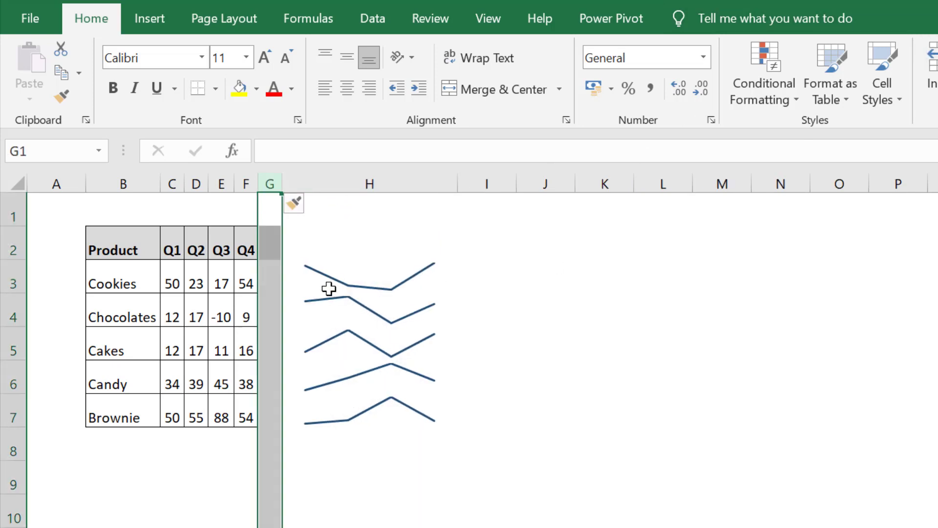
Enter a SUM formula over C3:F3 in cell G3 to total the Cookies quarters
{"action": "left_click", "coordinate": [271, 278]}
{"action": "type", "text": "=sum"}
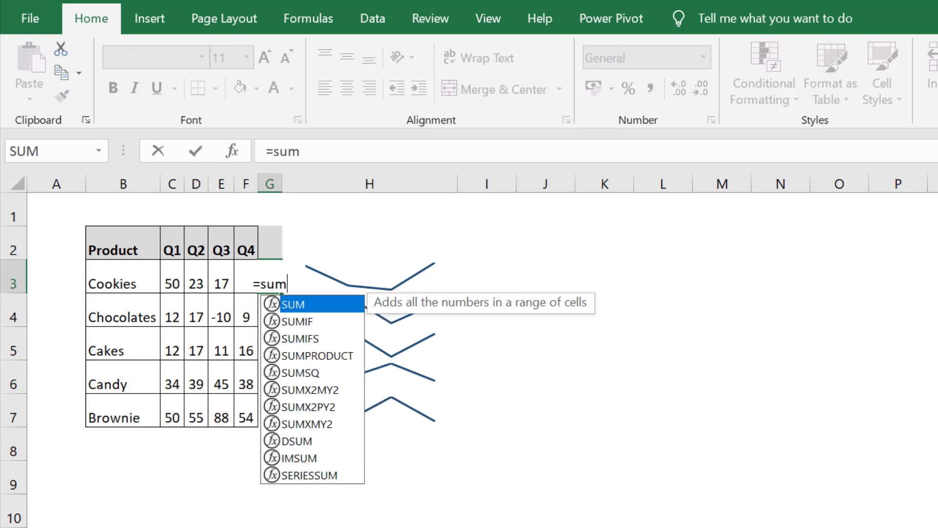
{"action": "key", "text": "Tab"}
{"action": "left_click_drag", "start_coordinate": [171, 278], "coordinate": [252, 273]}
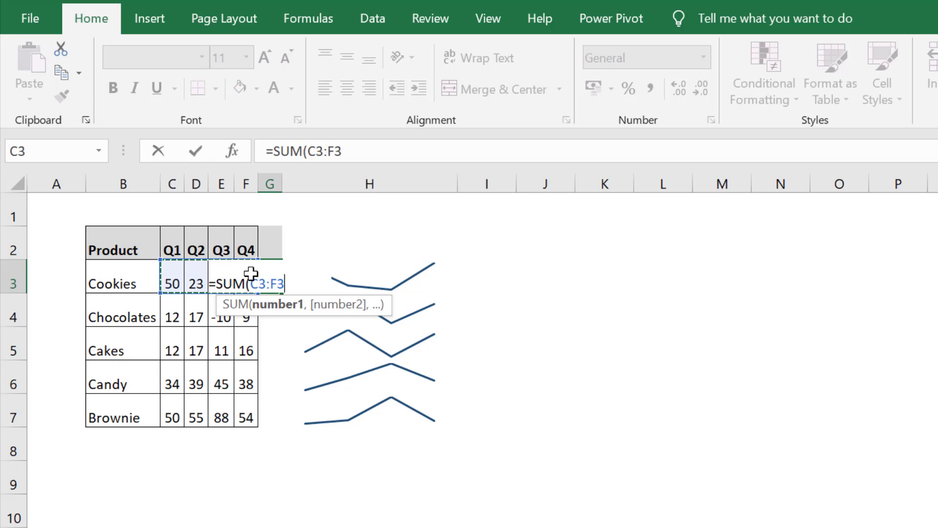
{"action": "key", "text": "Return"}
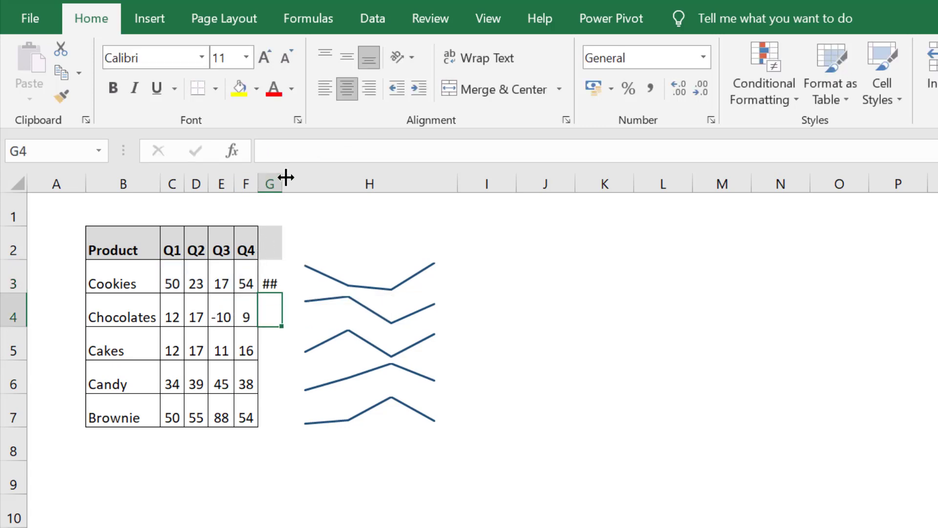
Widen column G slightly and fill the total formula from G3 down to G7
{"action": "left_click_drag", "start_coordinate": [282, 180], "coordinate": [293, 178]}
{"action": "left_click", "coordinate": [280, 274]}
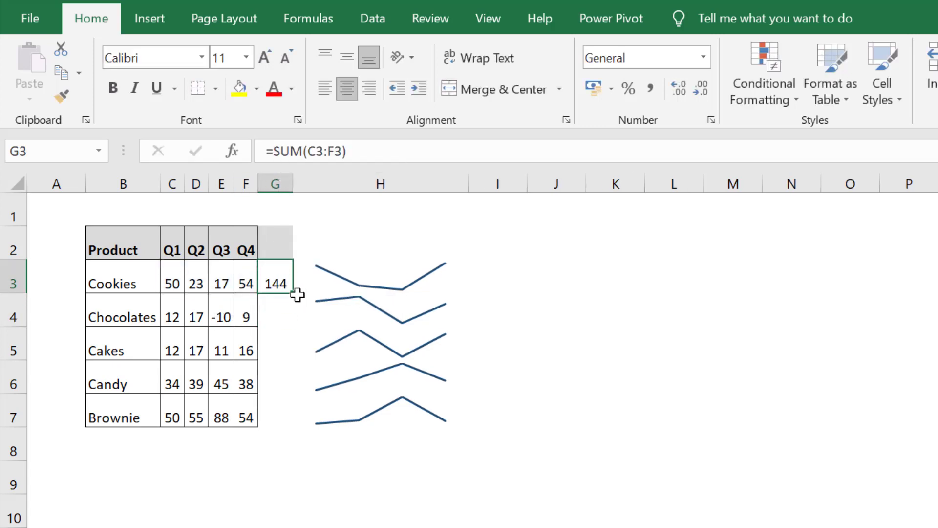
{"action": "left_click_drag", "start_coordinate": [296, 296], "coordinate": [295, 417]}
Review the options for editing the data of the sparkline group or of a single sparkline
{"action": "left_click", "coordinate": [371, 297]}
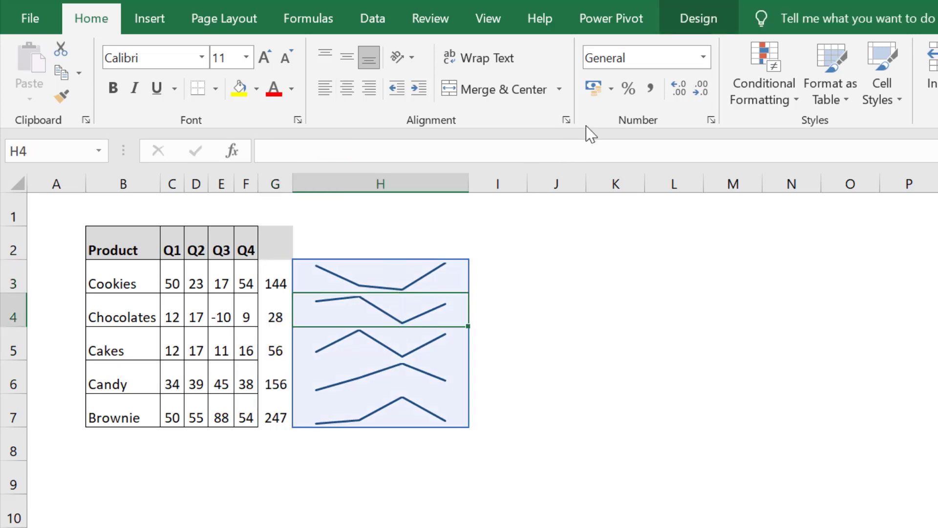
{"action": "left_click", "coordinate": [721, 22]}
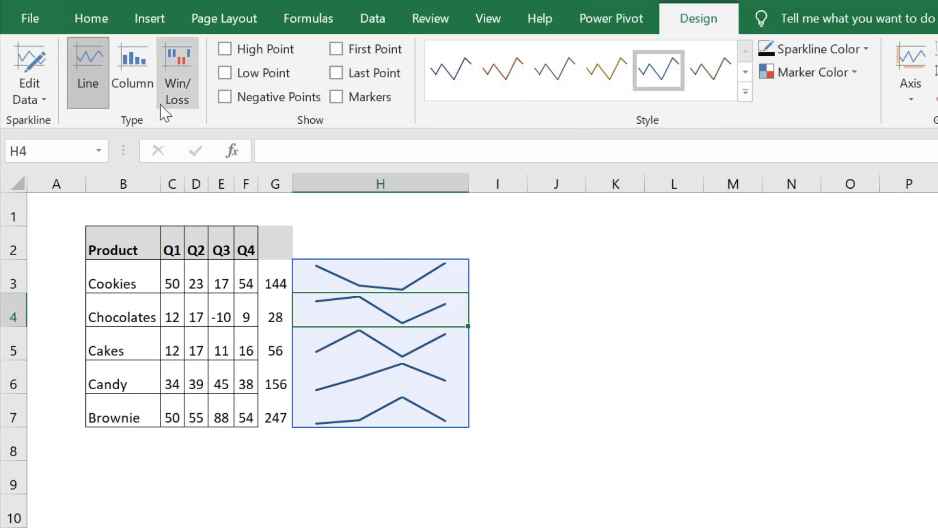
{"action": "left_click", "coordinate": [20, 97]}
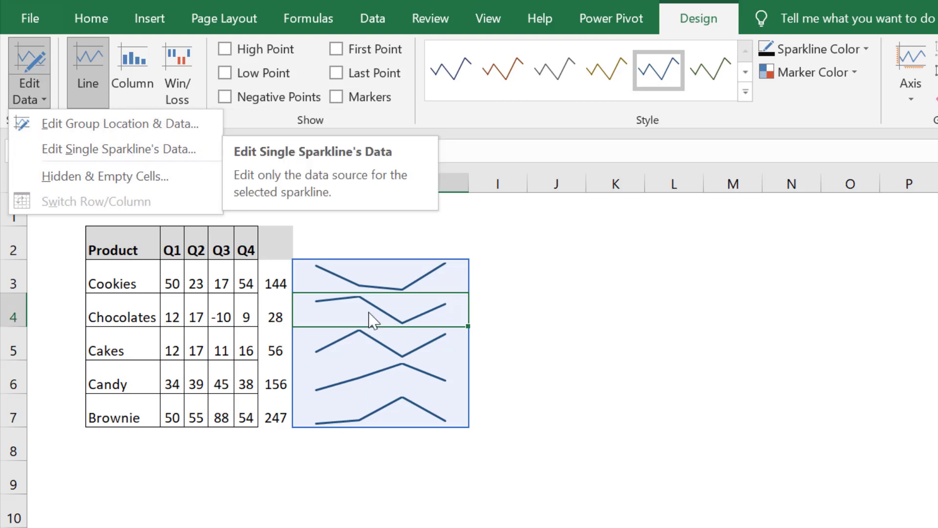
{"action": "left_click", "coordinate": [496, 297]}
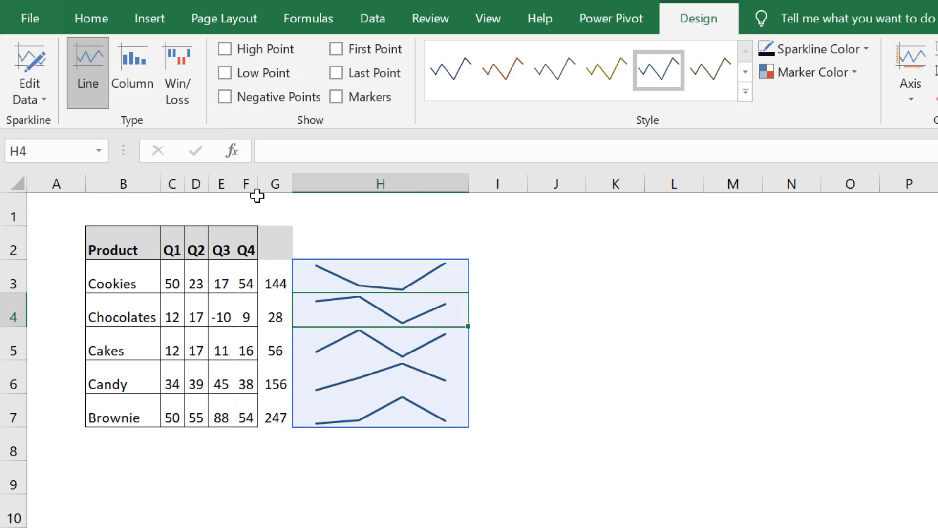
{"action": "left_click", "coordinate": [37, 97]}
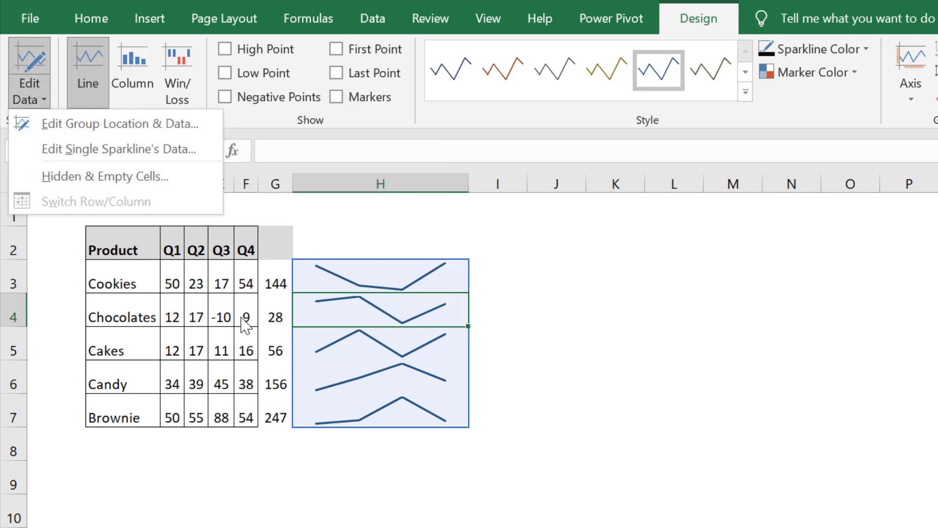
{"action": "left_click", "coordinate": [290, 336]}
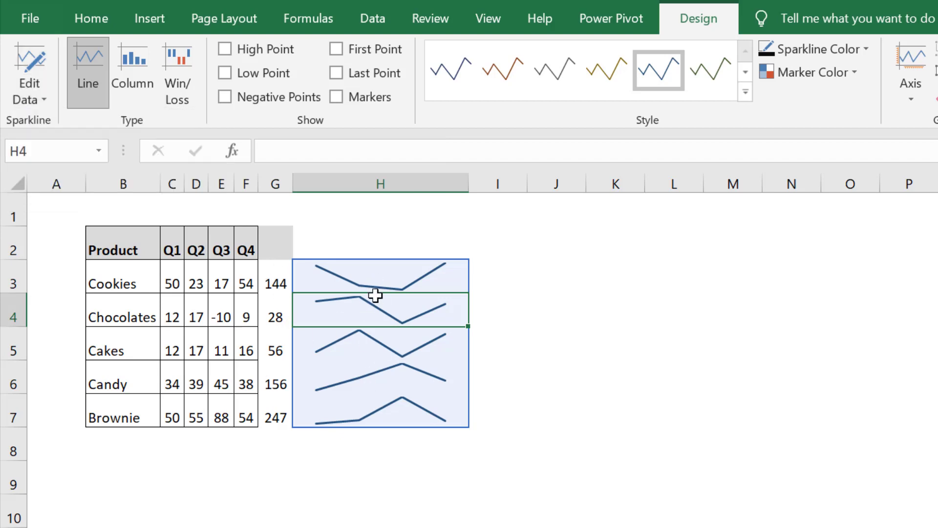
Edit the sparkline group's data range to C3:G7, keeping its location in H3:H7
{"action": "left_click", "coordinate": [373, 280]}
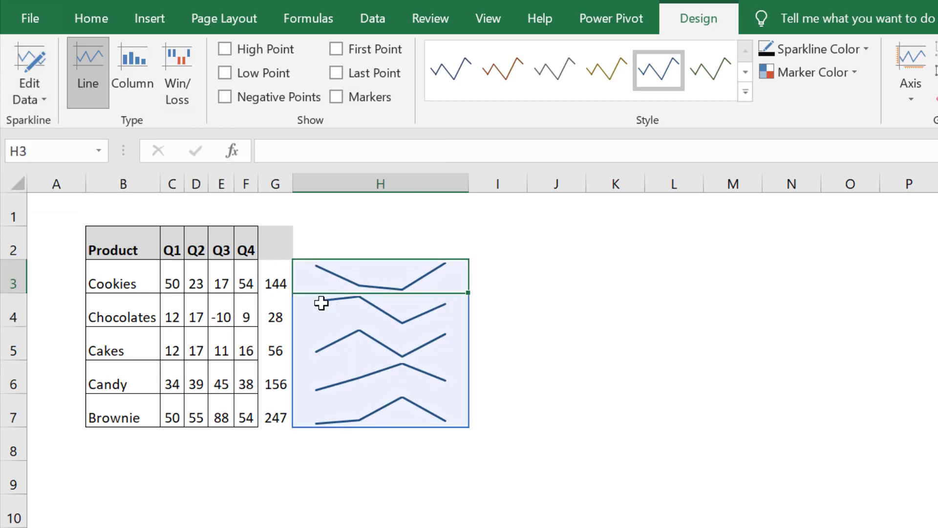
{"action": "left_click", "coordinate": [37, 98]}
{"action": "left_click", "coordinate": [114, 126]}
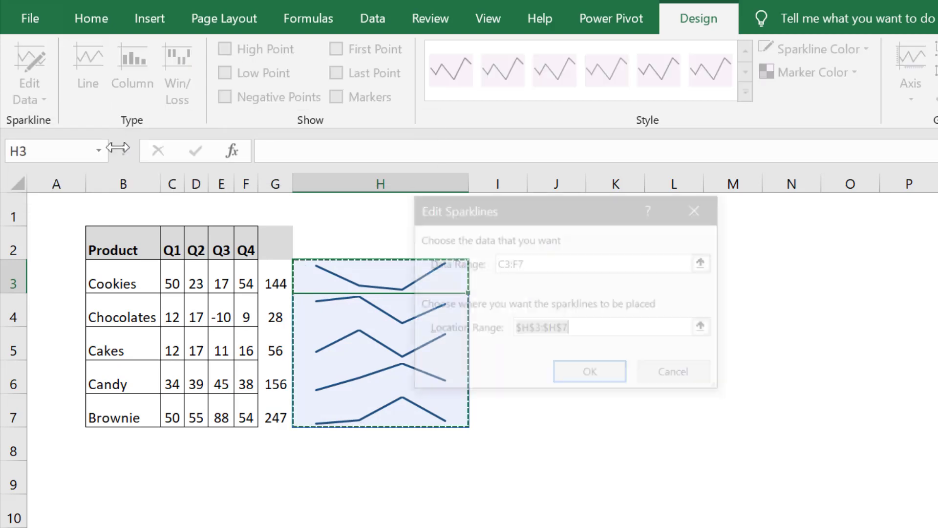
{"action": "left_click", "coordinate": [705, 262]}
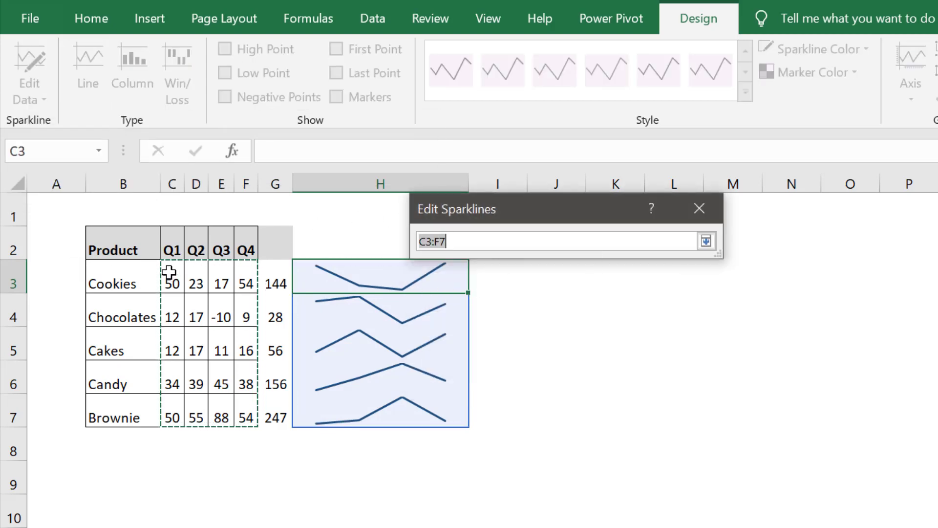
{"action": "left_click_drag", "start_coordinate": [172, 275], "coordinate": [273, 411]}
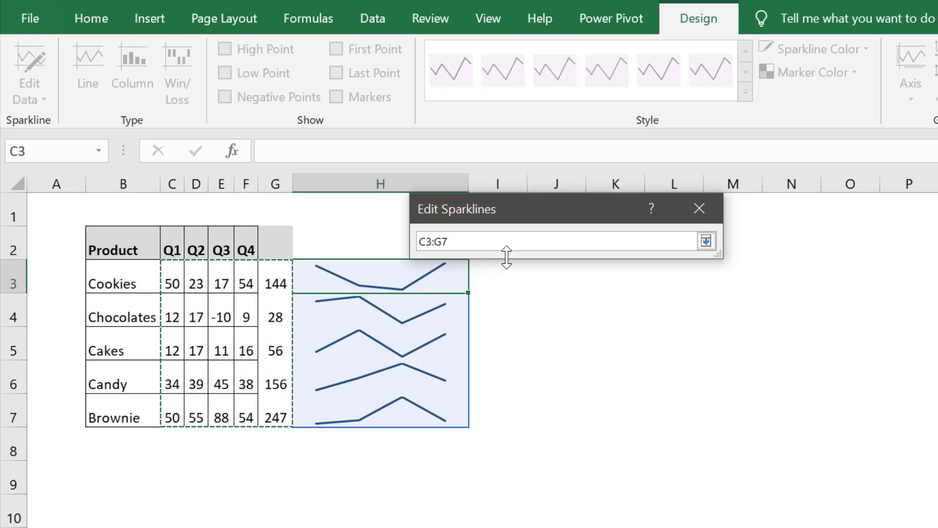
{"action": "left_click", "coordinate": [706, 240]}
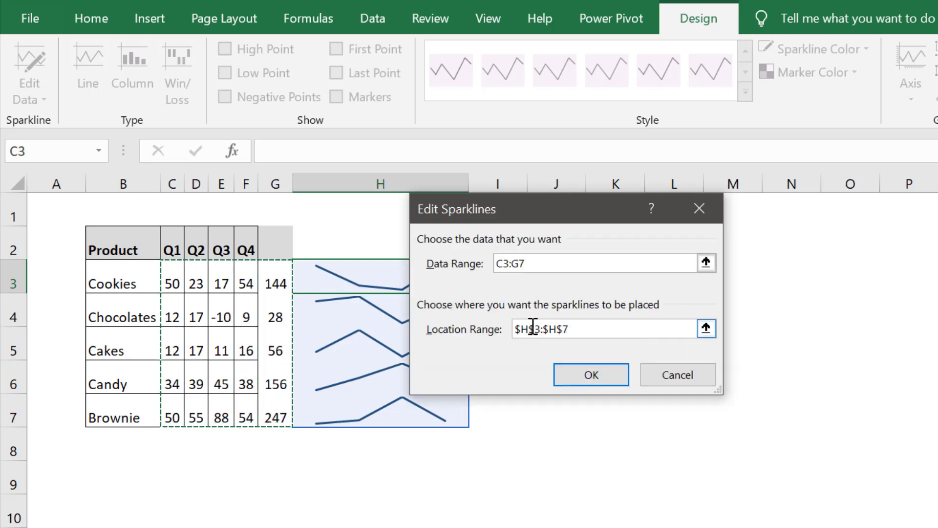
{"action": "left_click", "coordinate": [590, 384]}
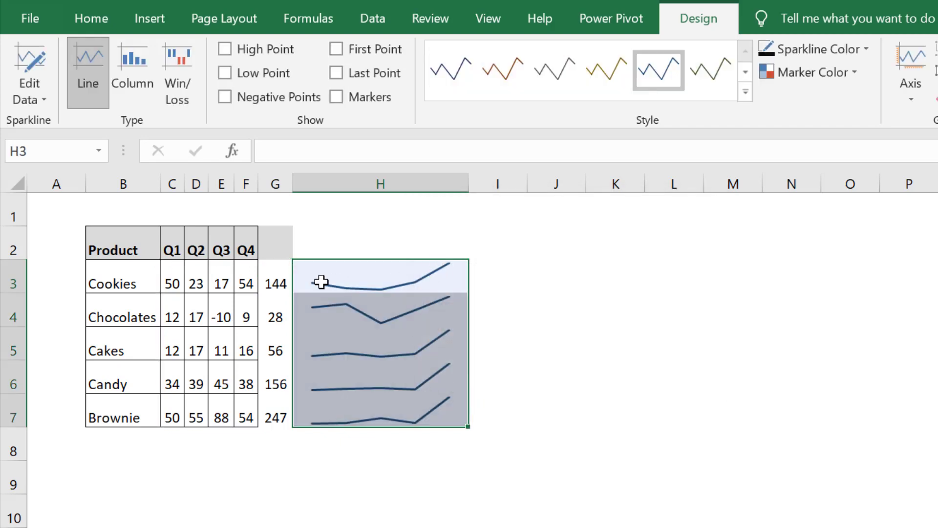
Test the Cookies sparkline by setting its total in G3 to 0, and undo that change
{"action": "left_click", "coordinate": [277, 274]}
{"action": "left_click", "coordinate": [419, 283]}
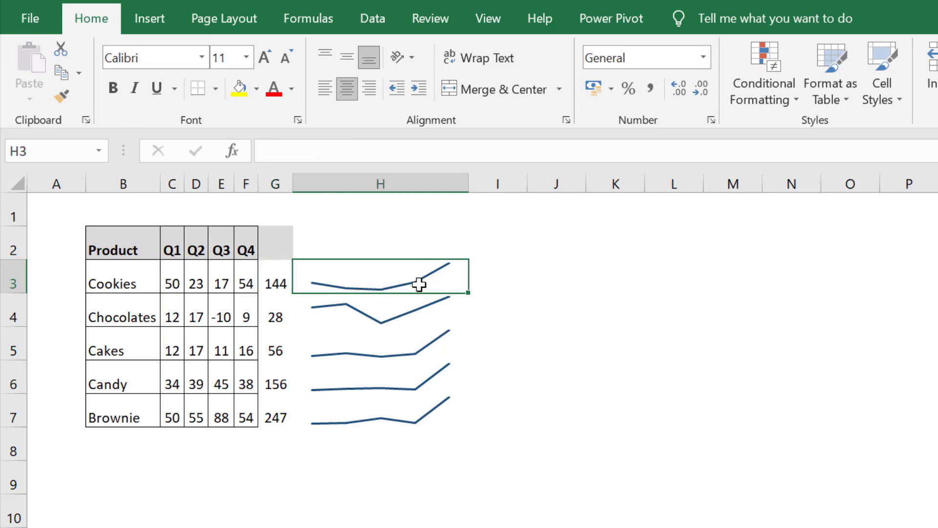
{"action": "left_click", "coordinate": [286, 278]}
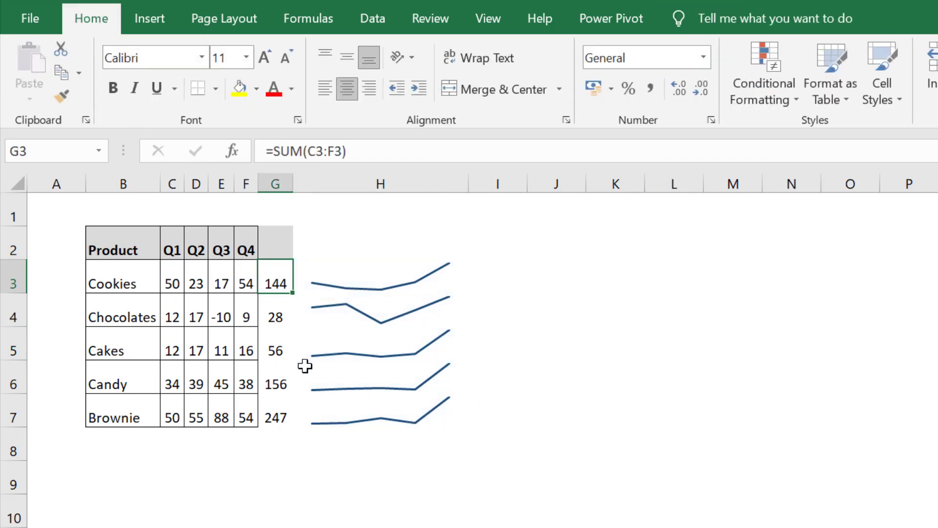
{"action": "type", "text": "0"}
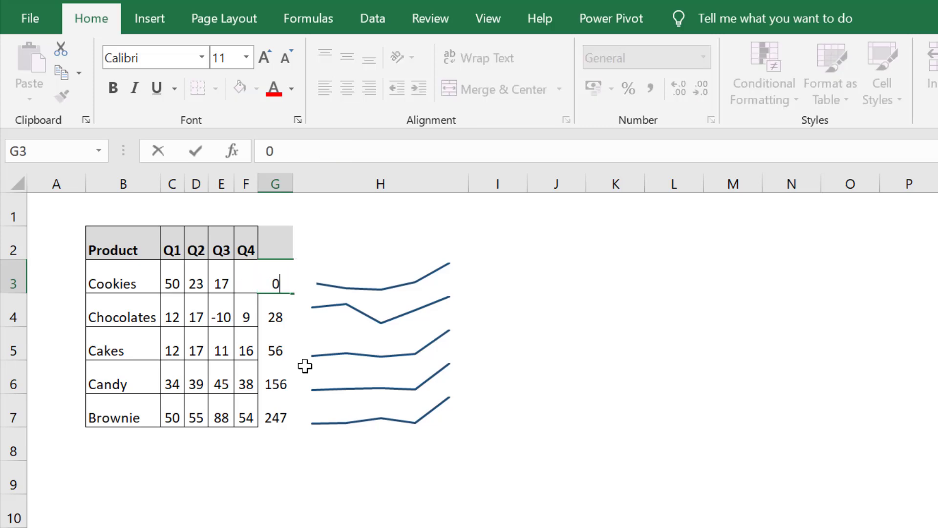
{"action": "key", "text": "Return"}
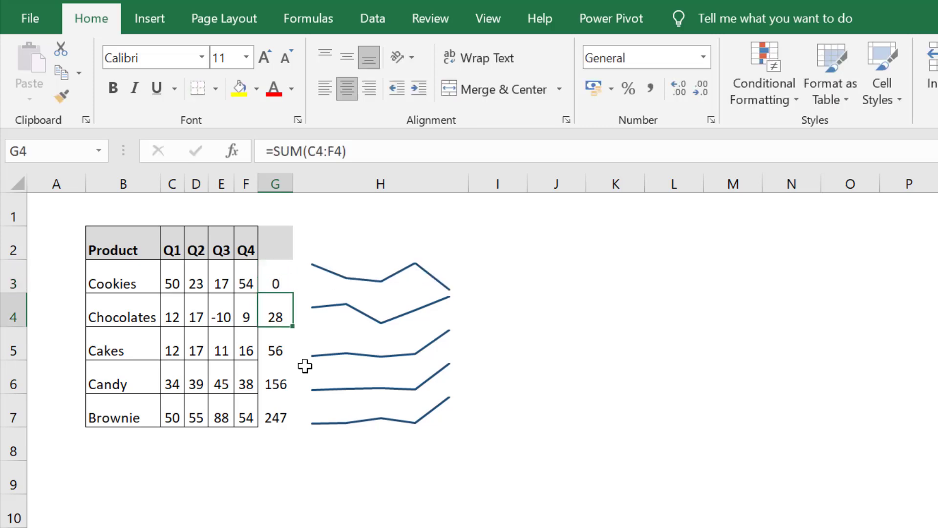
{"action": "key", "text": "ctrl+z"}
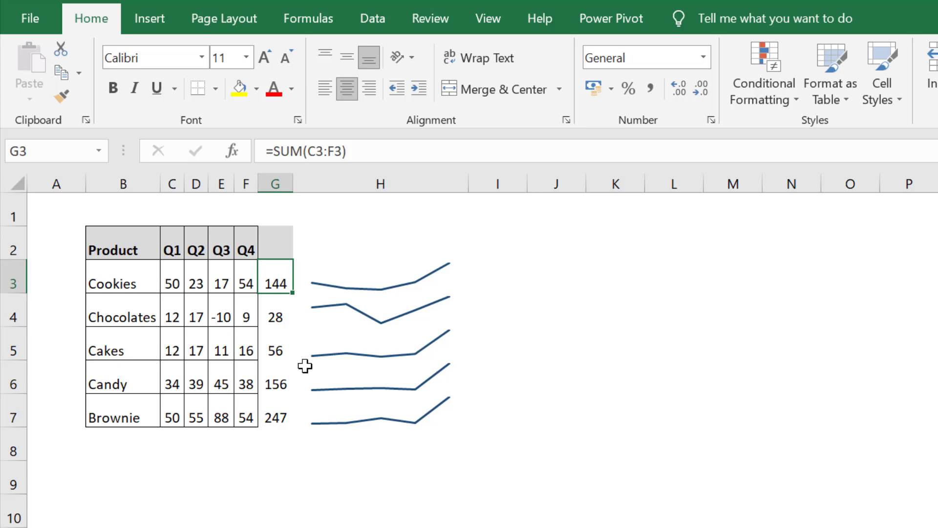
Try to hide columns C through G, and clear the column selection
{"action": "left_click", "coordinate": [334, 299]}
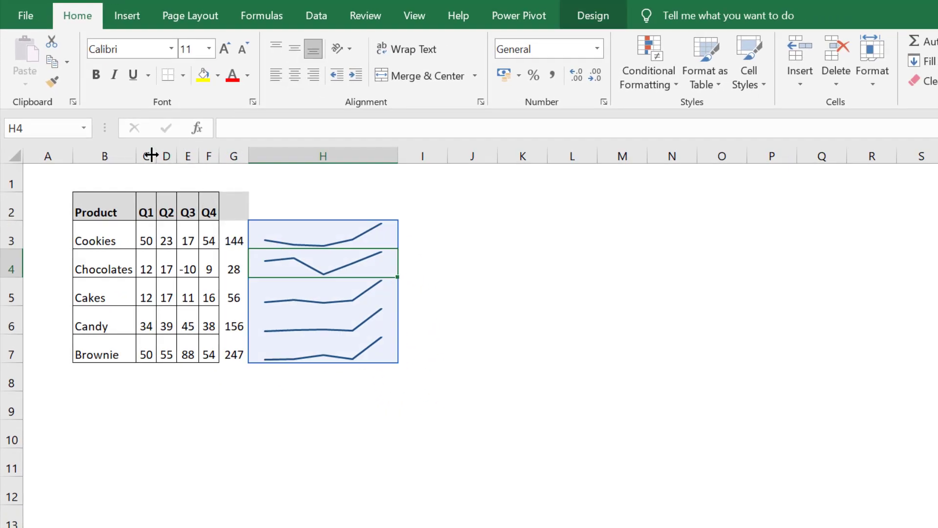
{"action": "left_click_drag", "start_coordinate": [150, 155], "coordinate": [229, 153]}
{"action": "right_click", "coordinate": [196, 240]}
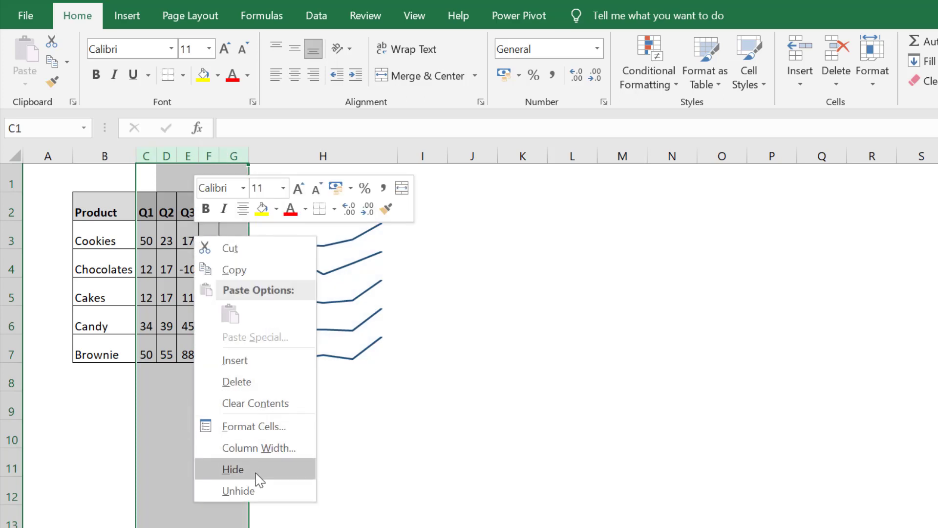
{"action": "left_click", "coordinate": [232, 469]}
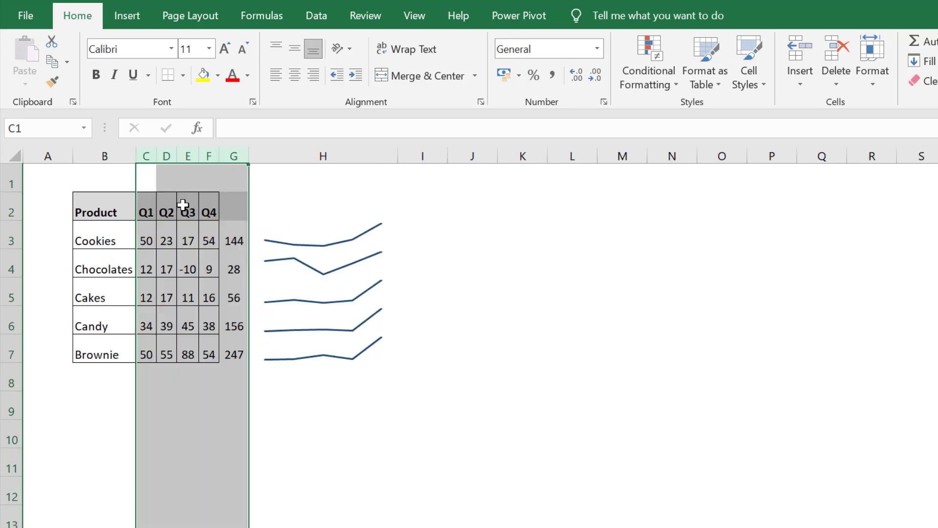
{"action": "left_click", "coordinate": [517, 263]}
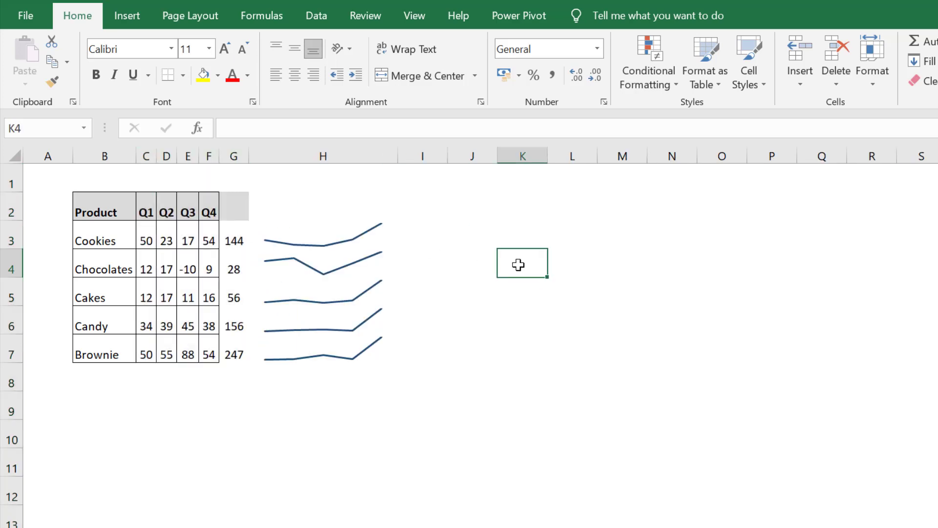
Set the sparkline group in H3:H7 to show data in hidden rows and columns, keeping empty cells as gaps
{"action": "left_click", "coordinate": [289, 238]}
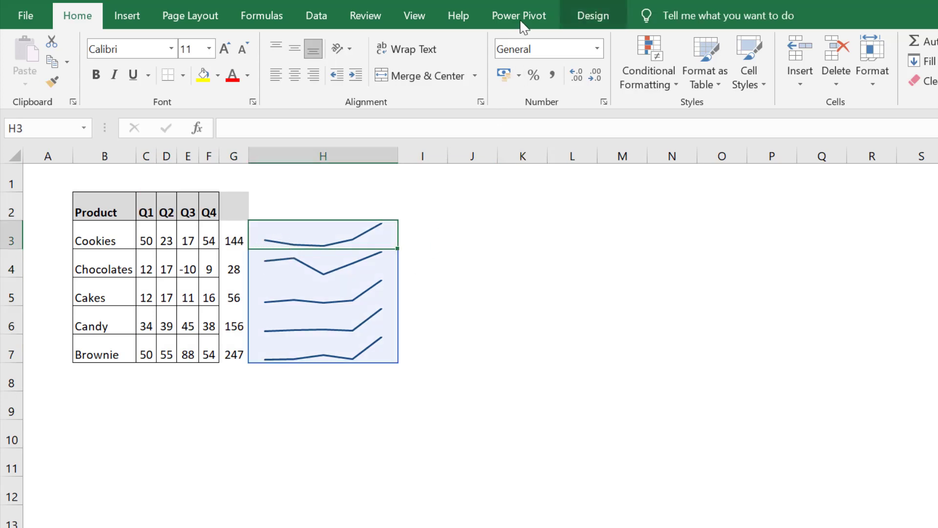
{"action": "left_click", "coordinate": [596, 11]}
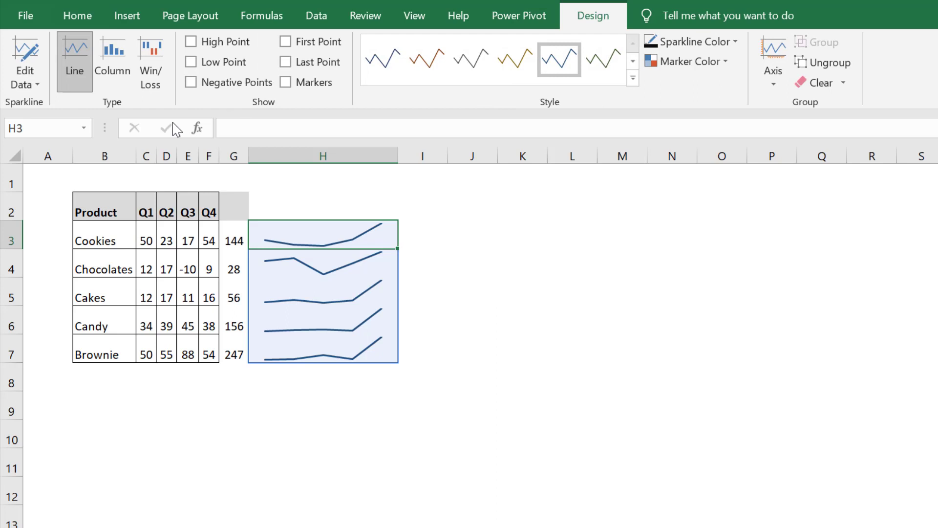
{"action": "left_click", "coordinate": [41, 88]}
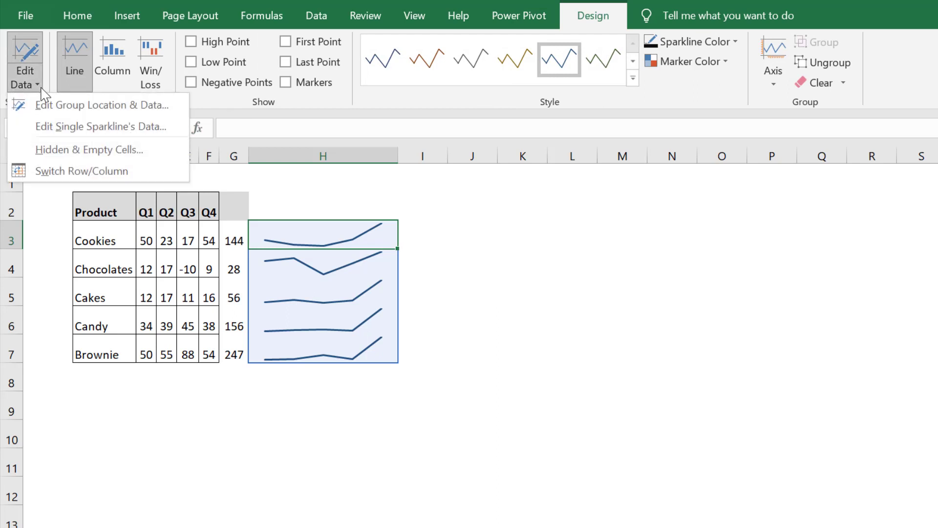
{"action": "left_click", "coordinate": [67, 156]}
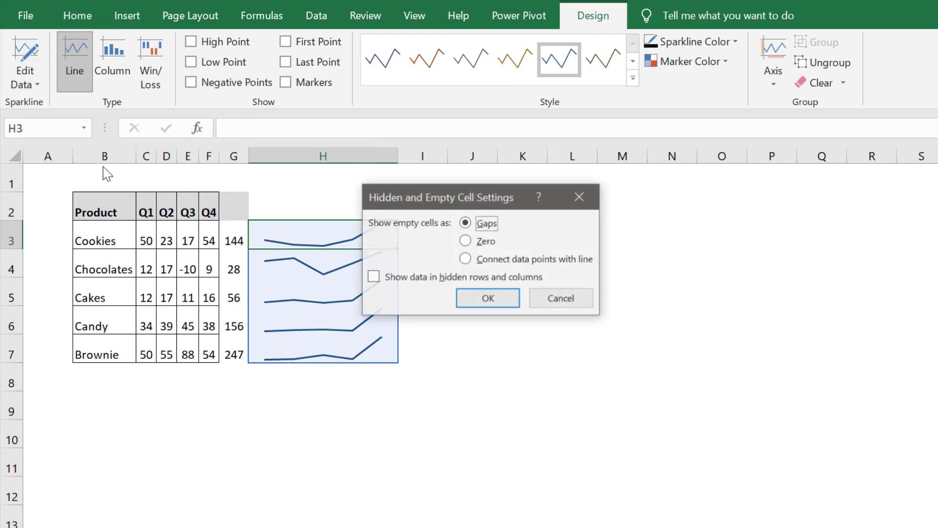
{"action": "left_click", "coordinate": [374, 279]}
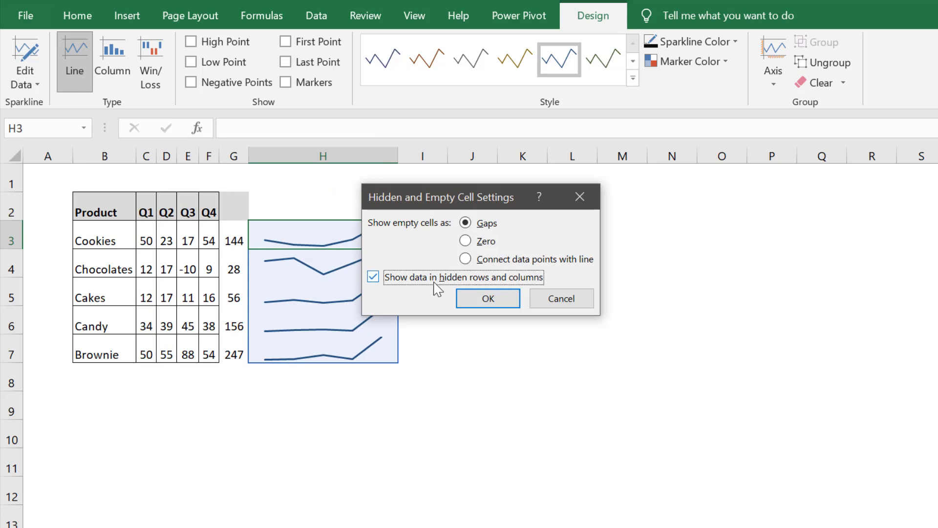
{"action": "left_click", "coordinate": [503, 302]}
Test the sparklines by hiding columns C through G, undo the hiding, and clear the column selection
{"action": "left_click_drag", "start_coordinate": [152, 155], "coordinate": [233, 156]}
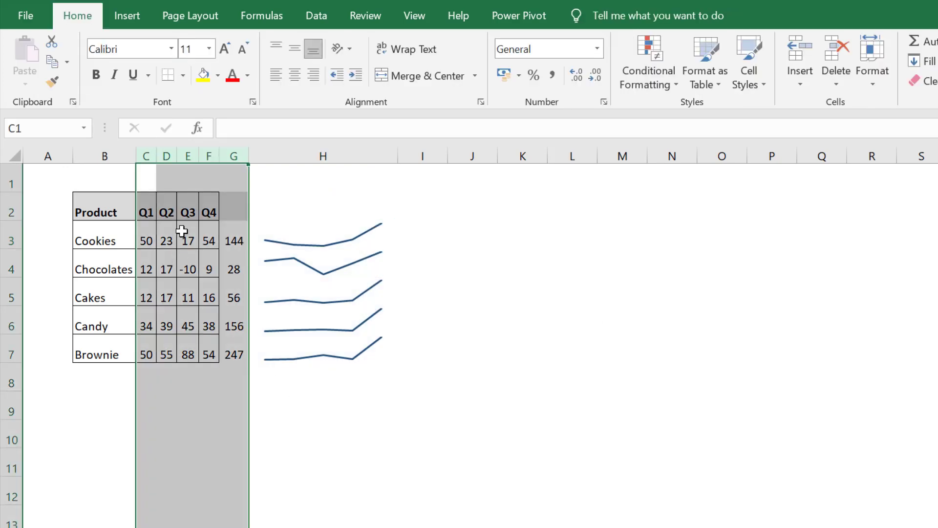
{"action": "right_click", "coordinate": [186, 208]}
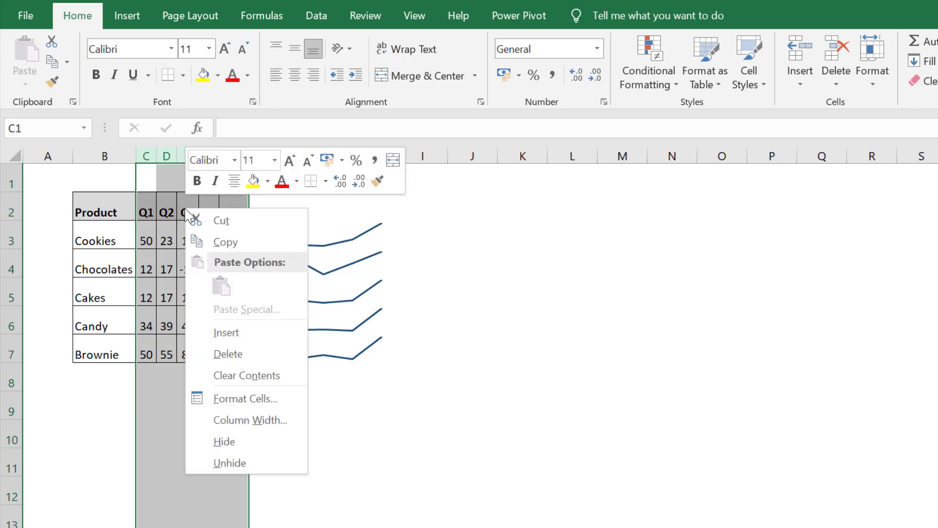
{"action": "left_click", "coordinate": [225, 441]}
{"action": "left_click", "coordinate": [262, 450]}
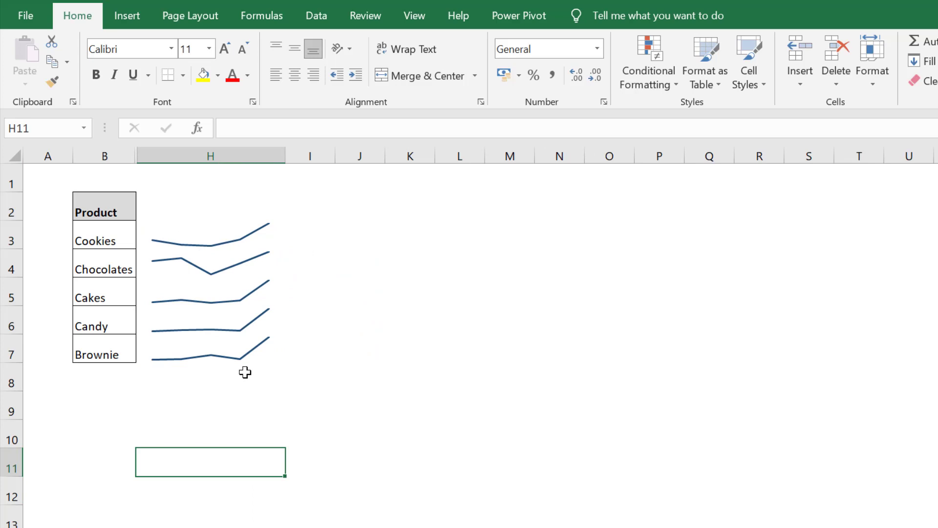
{"action": "key", "text": "ctrl+z"}
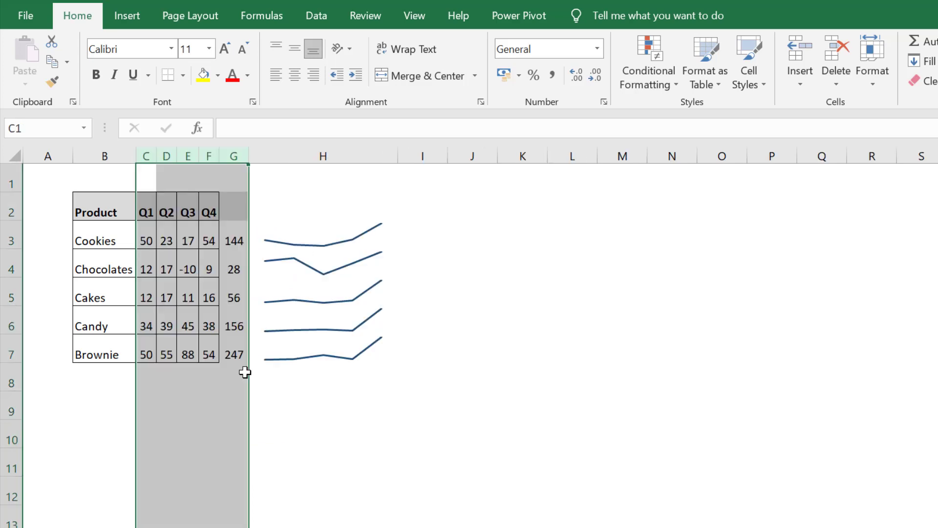
{"action": "left_click", "coordinate": [385, 426]}
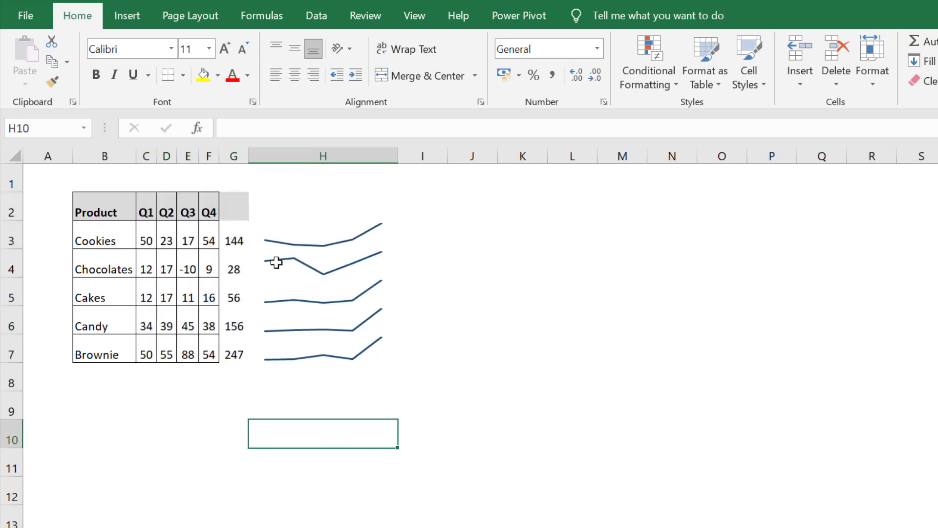
Clear the entire sparkline group from H3:H7 and deselect the range
{"action": "left_click", "coordinate": [293, 244]}
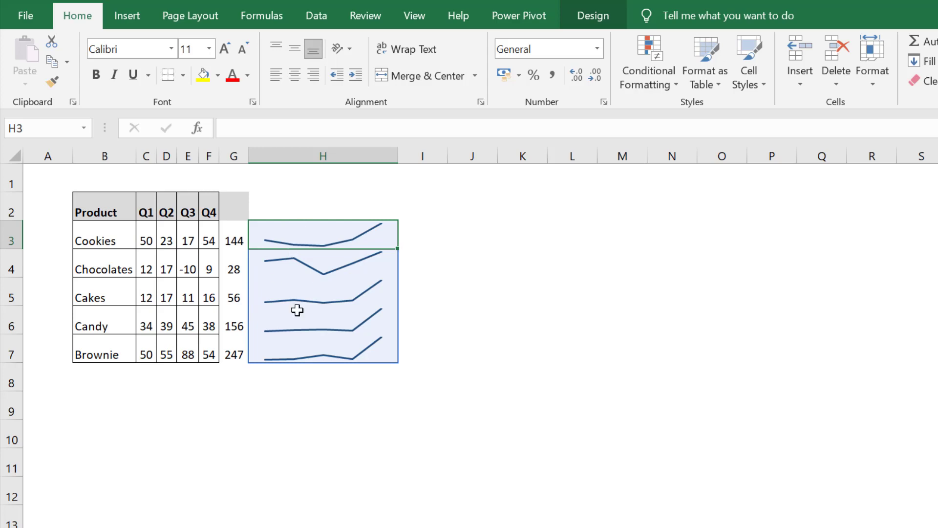
{"action": "left_click", "coordinate": [593, 16]}
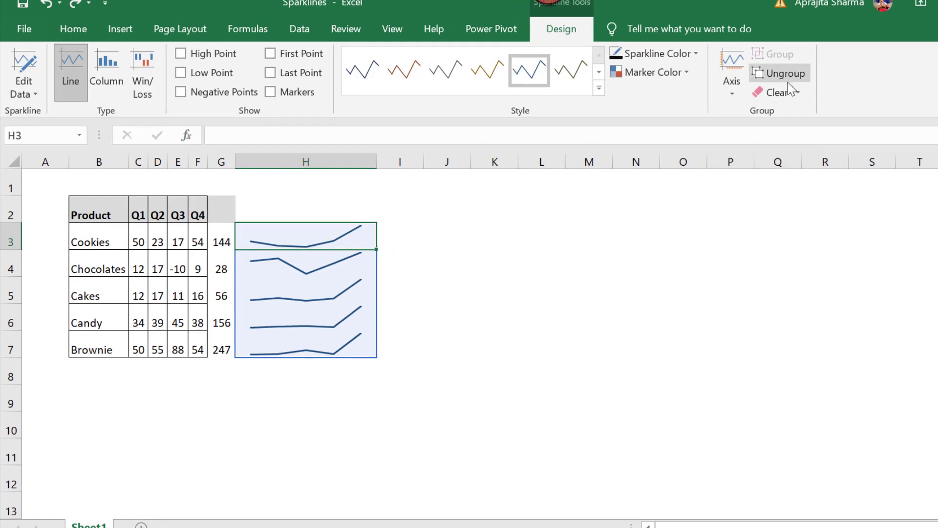
{"action": "left_click", "coordinate": [798, 91]}
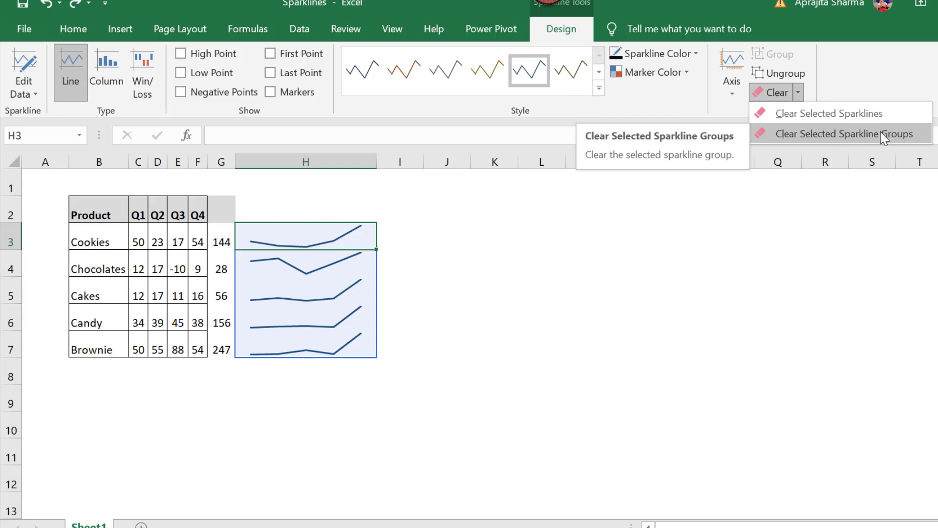
{"action": "left_click", "coordinate": [793, 134]}
{"action": "left_click", "coordinate": [532, 315]}
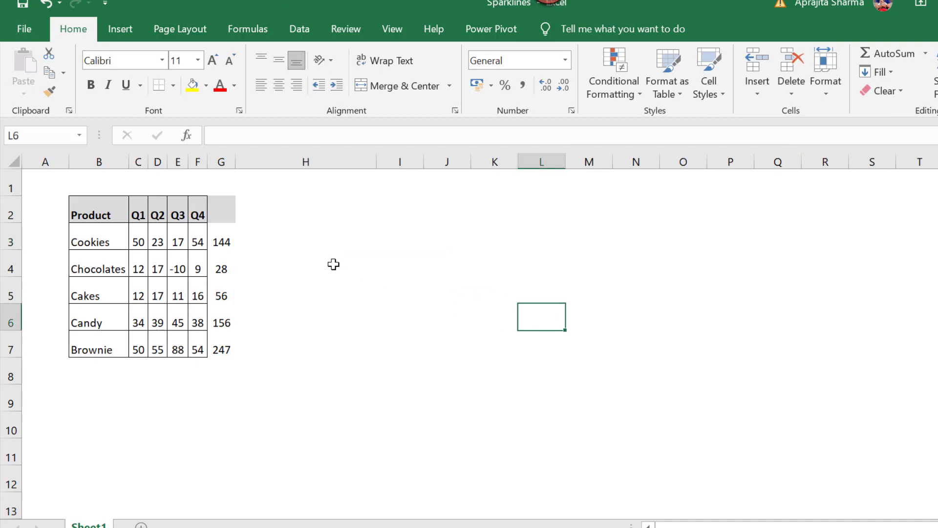